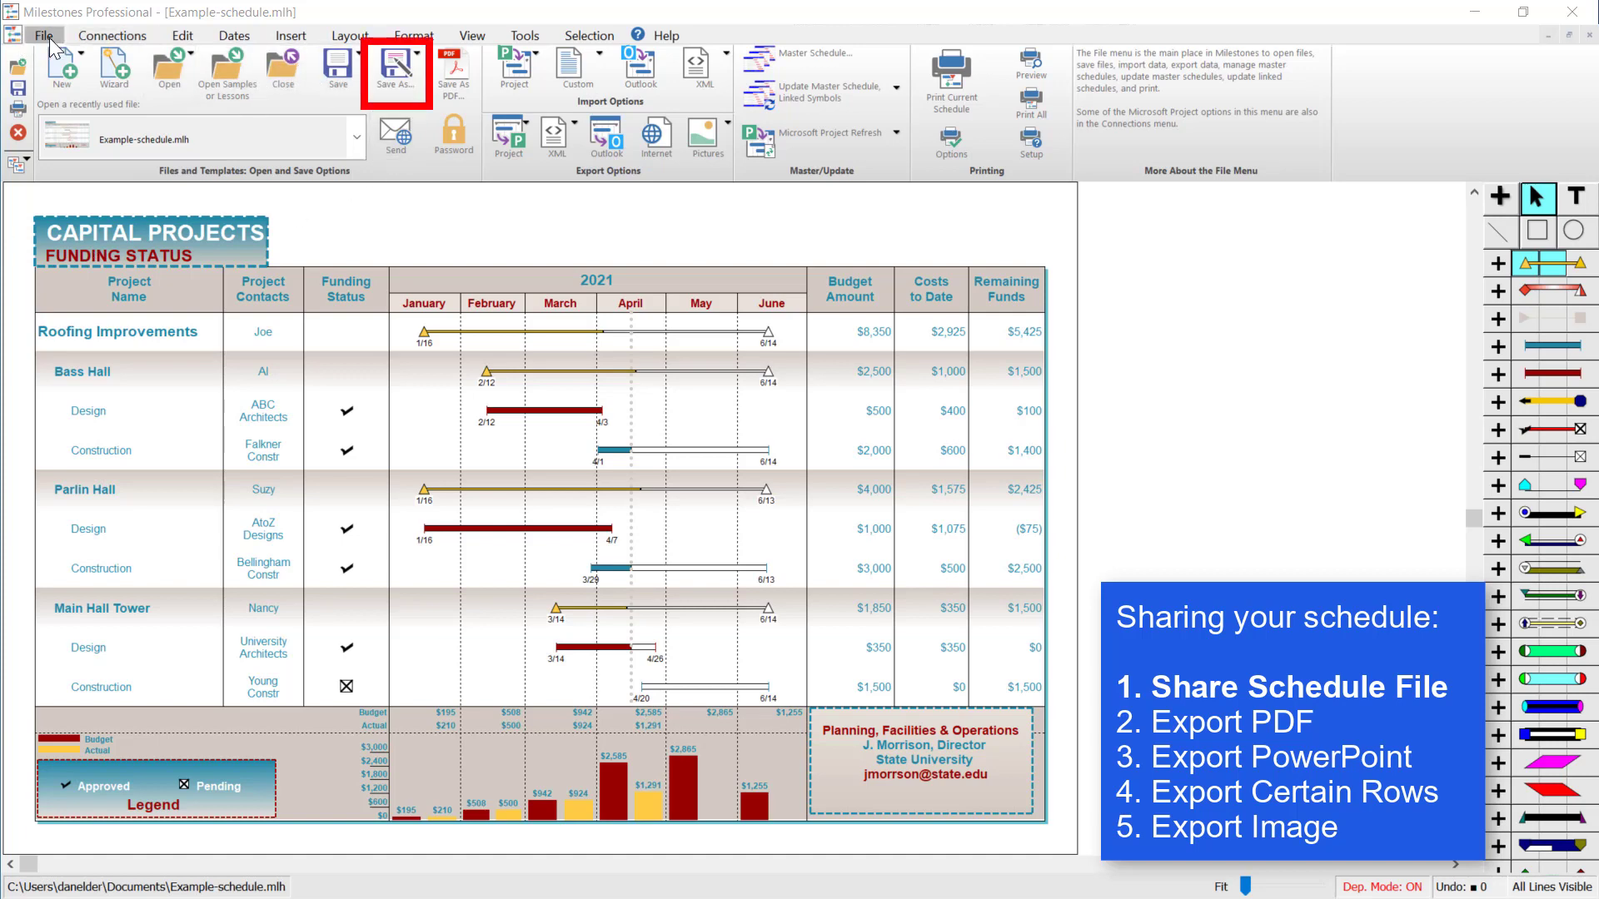
# Save the chart as Example-schedule.mlh in Documents, overwriting the existing copy
pyautogui.click(403, 82)
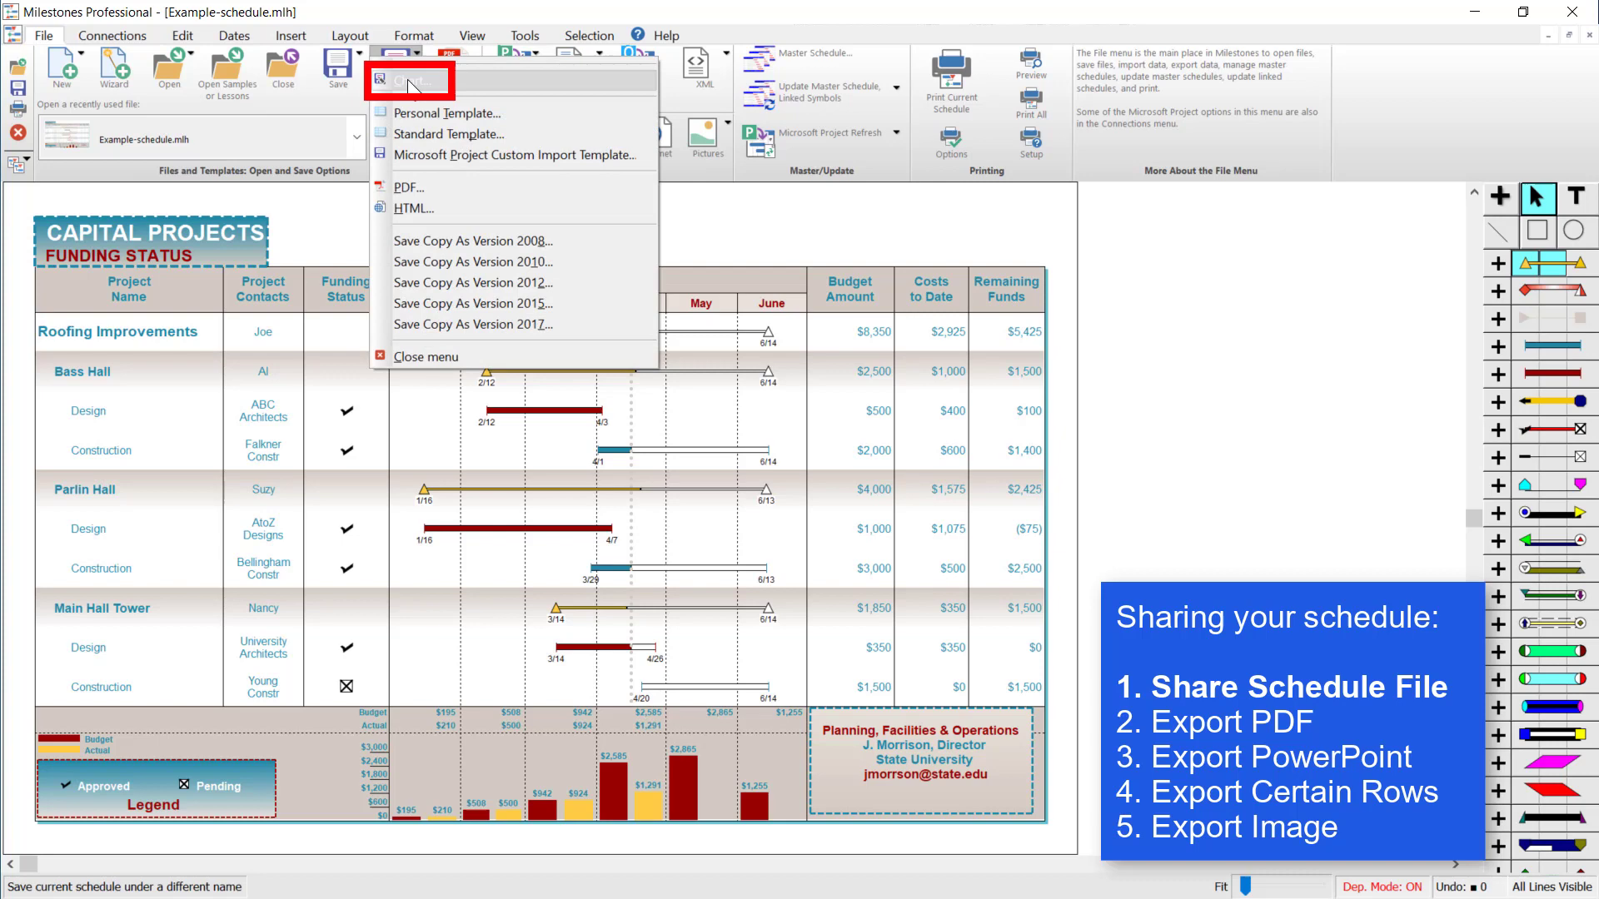
pyautogui.click(452, 84)
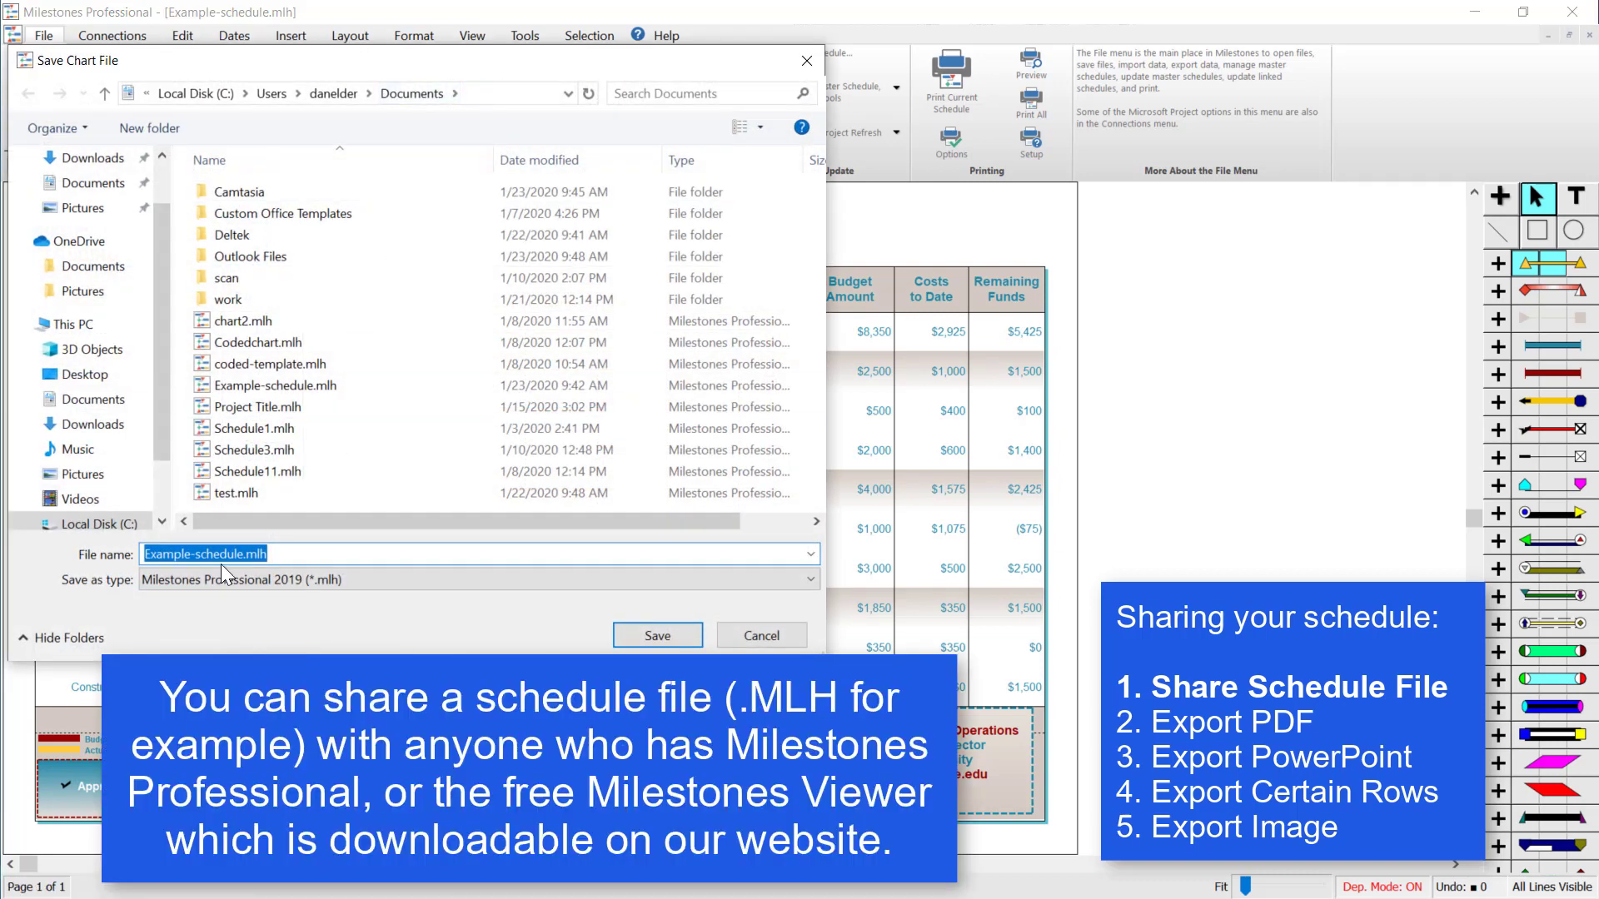
pyautogui.click(663, 642)
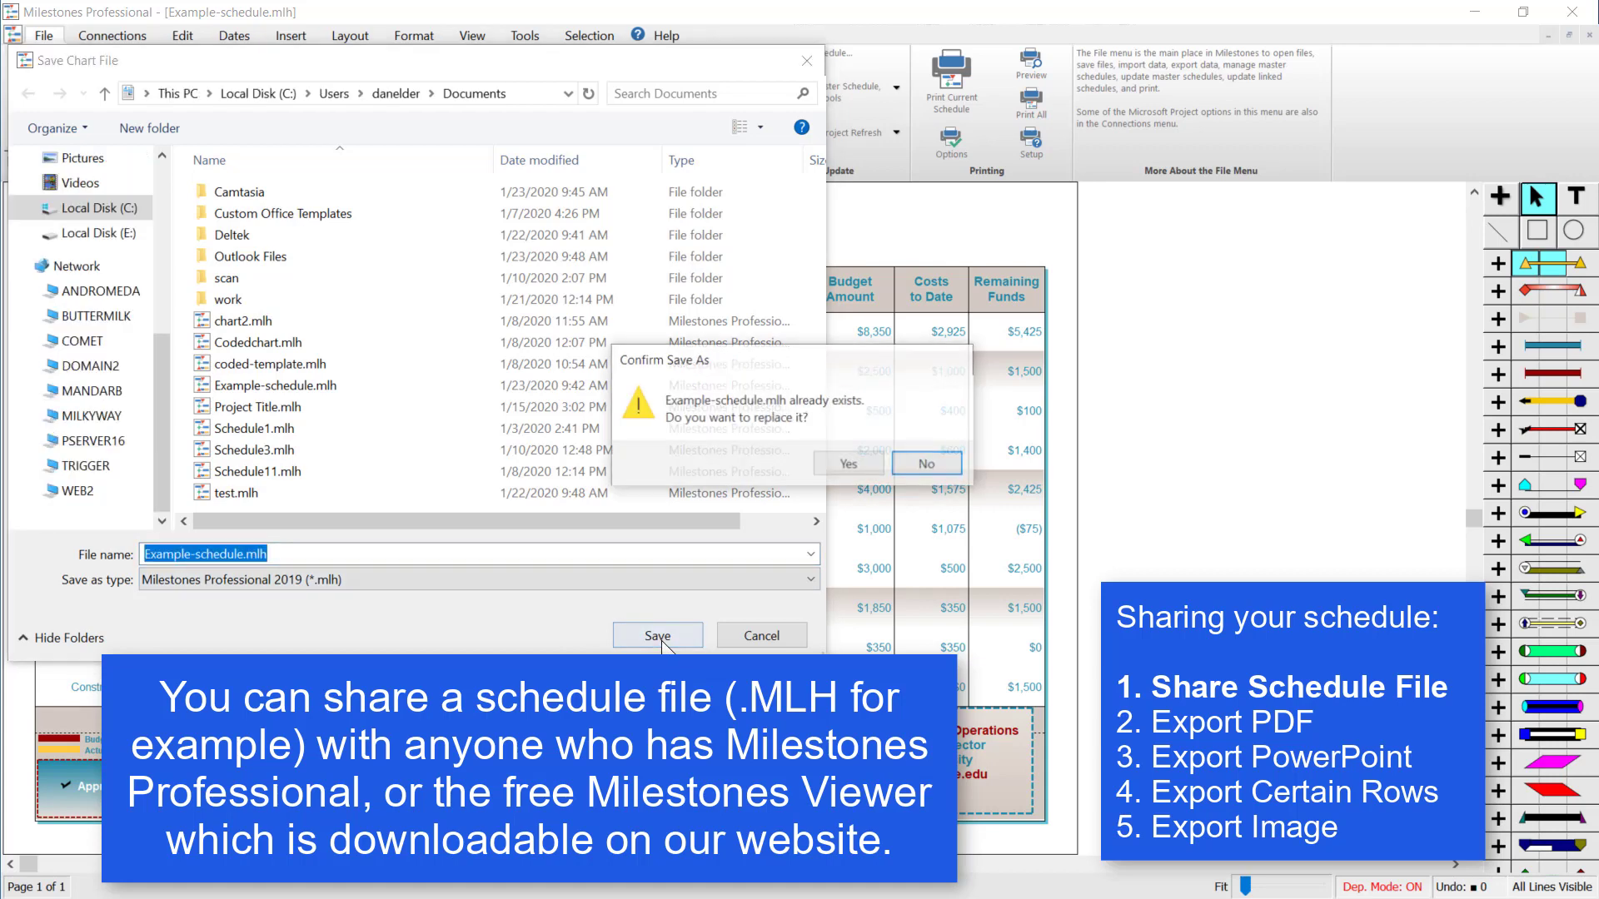
pyautogui.click(865, 466)
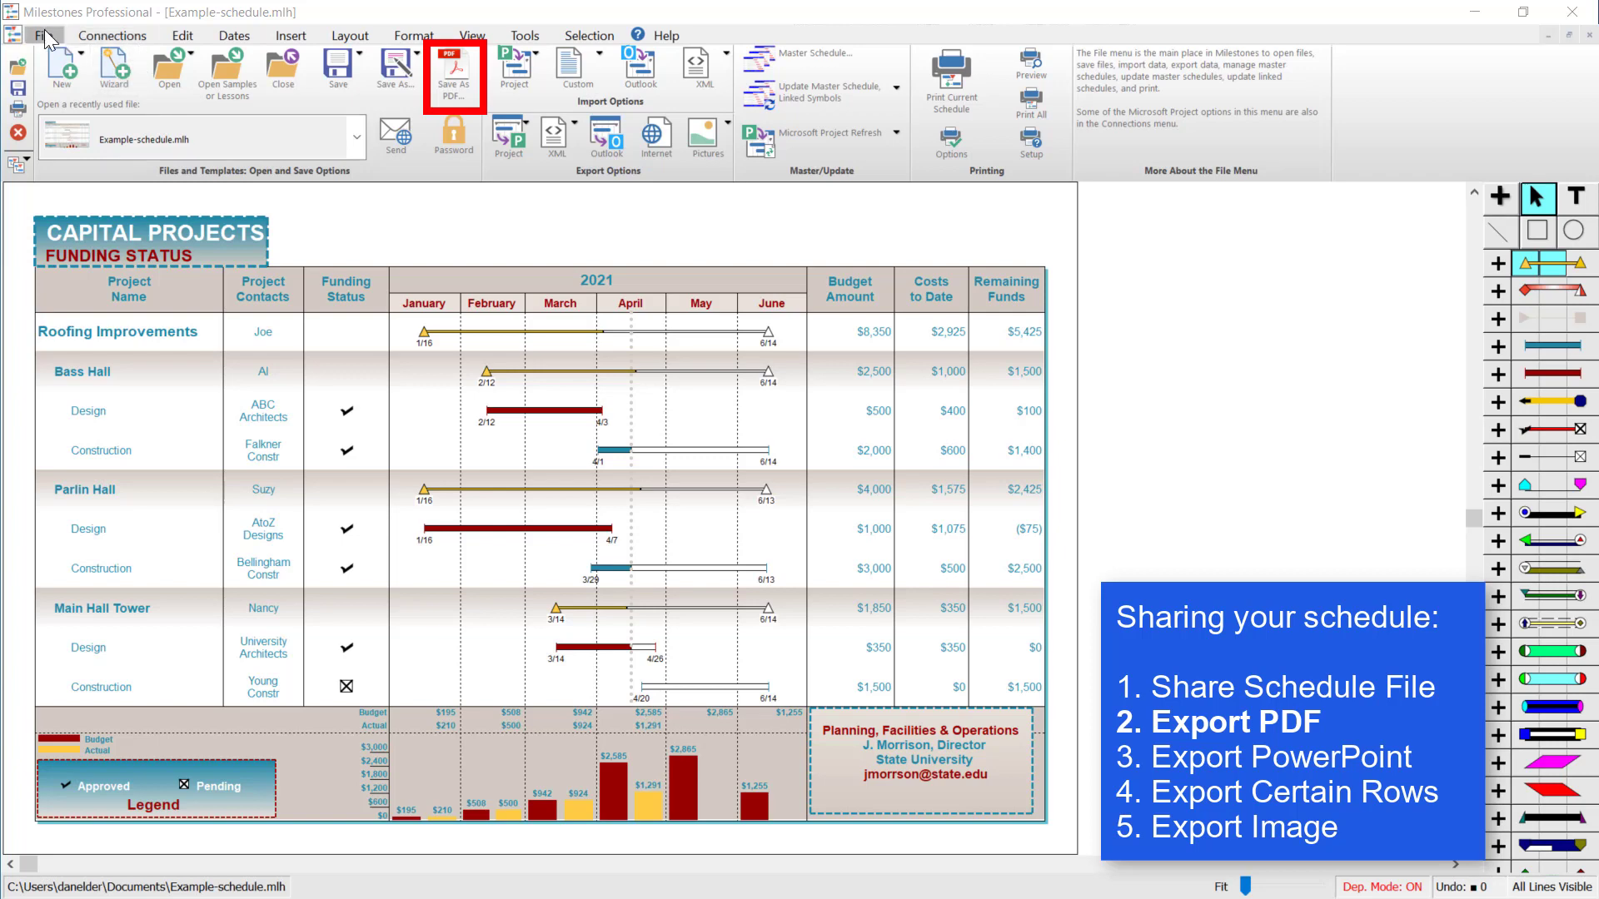
# Export Example-schedule.pdf, view it in Edge, then close the viewer
pyautogui.click(454, 76)
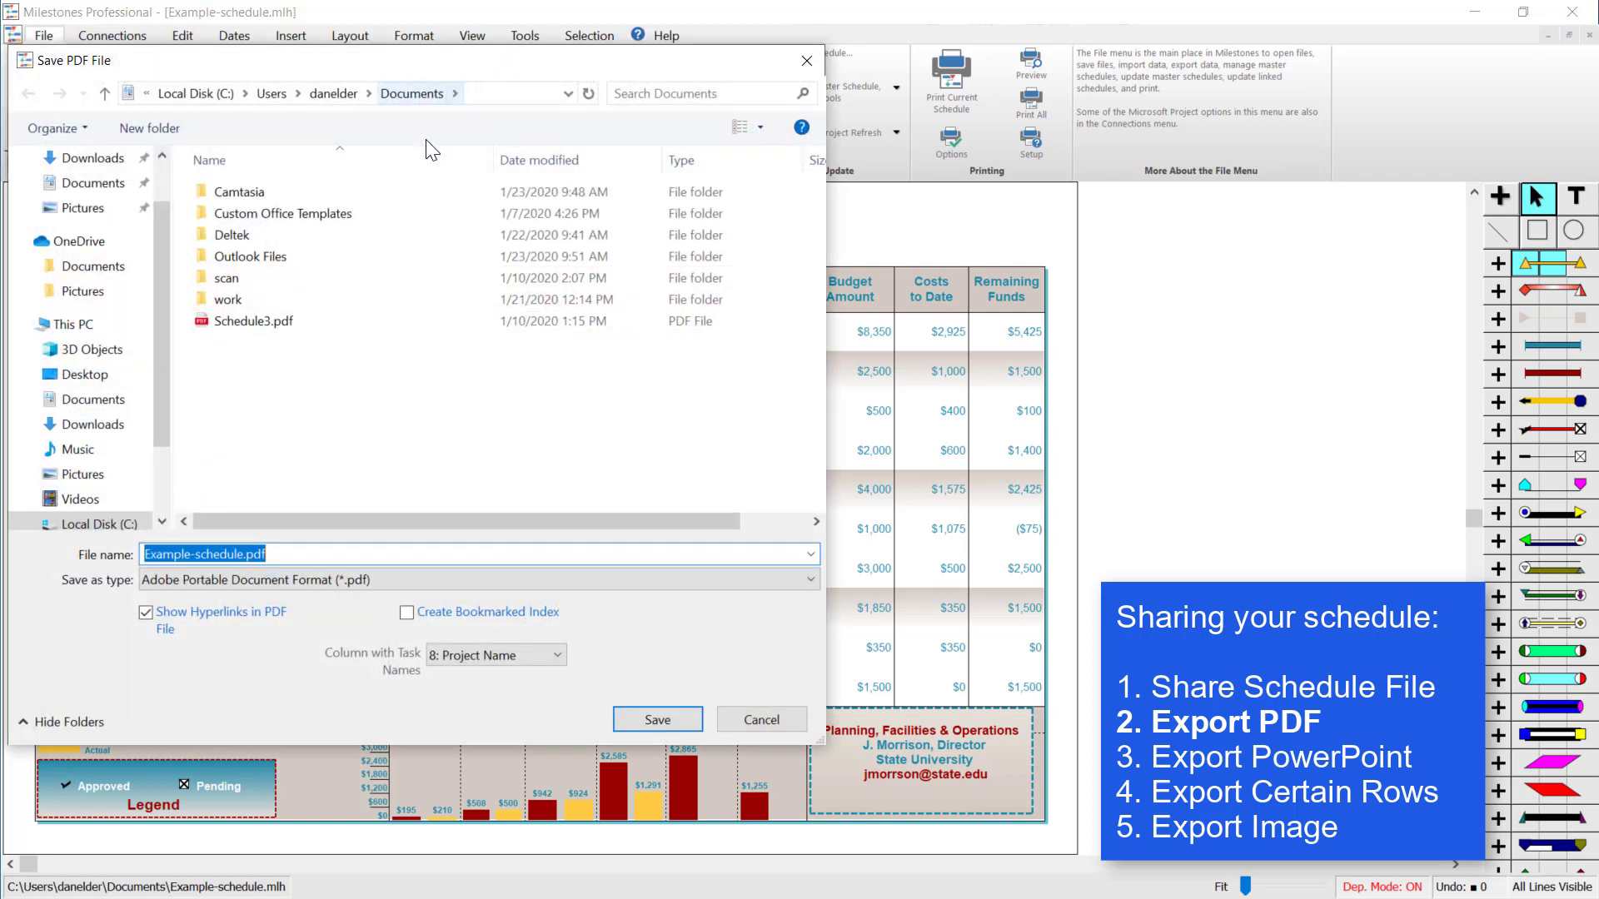
pyautogui.click(653, 722)
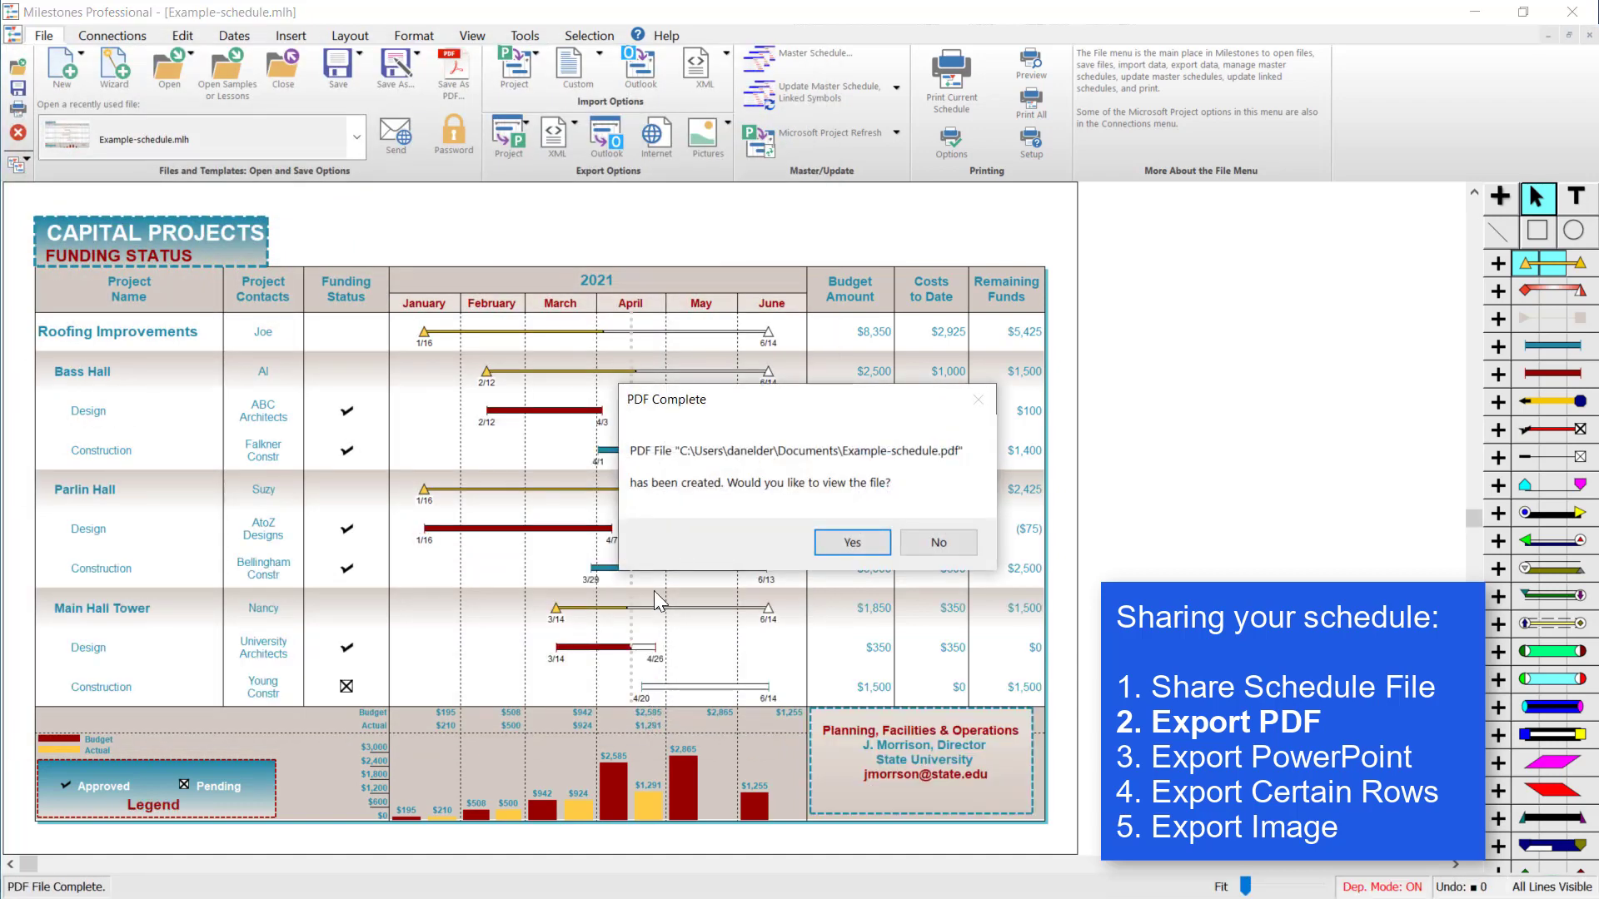
pyautogui.click(849, 542)
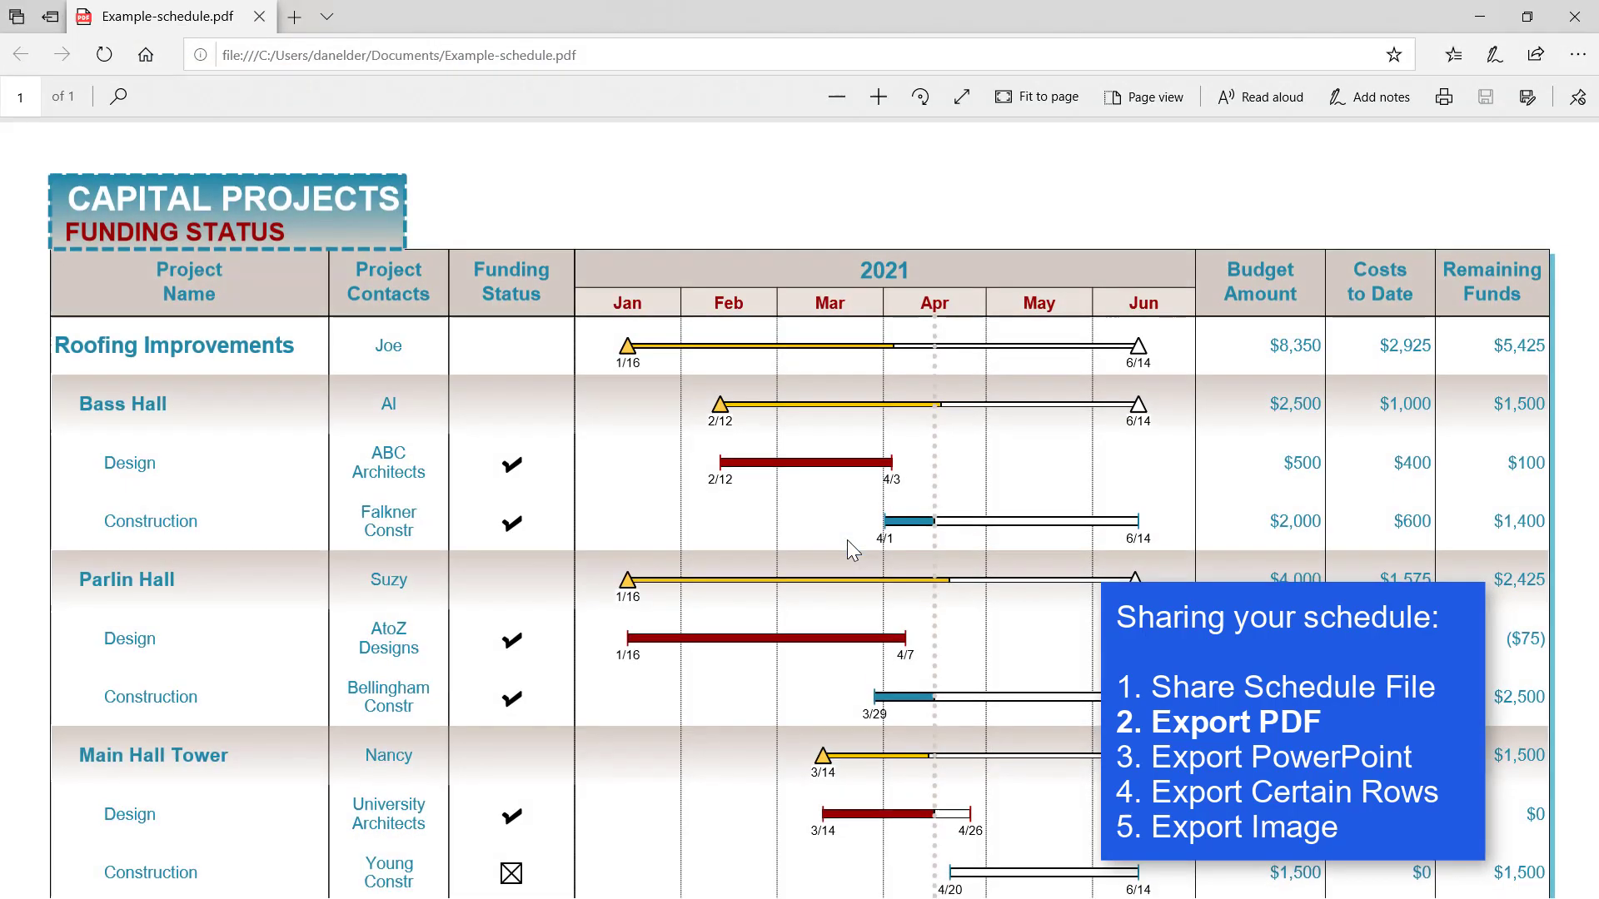
pyautogui.scroll(-4, 849, 514)
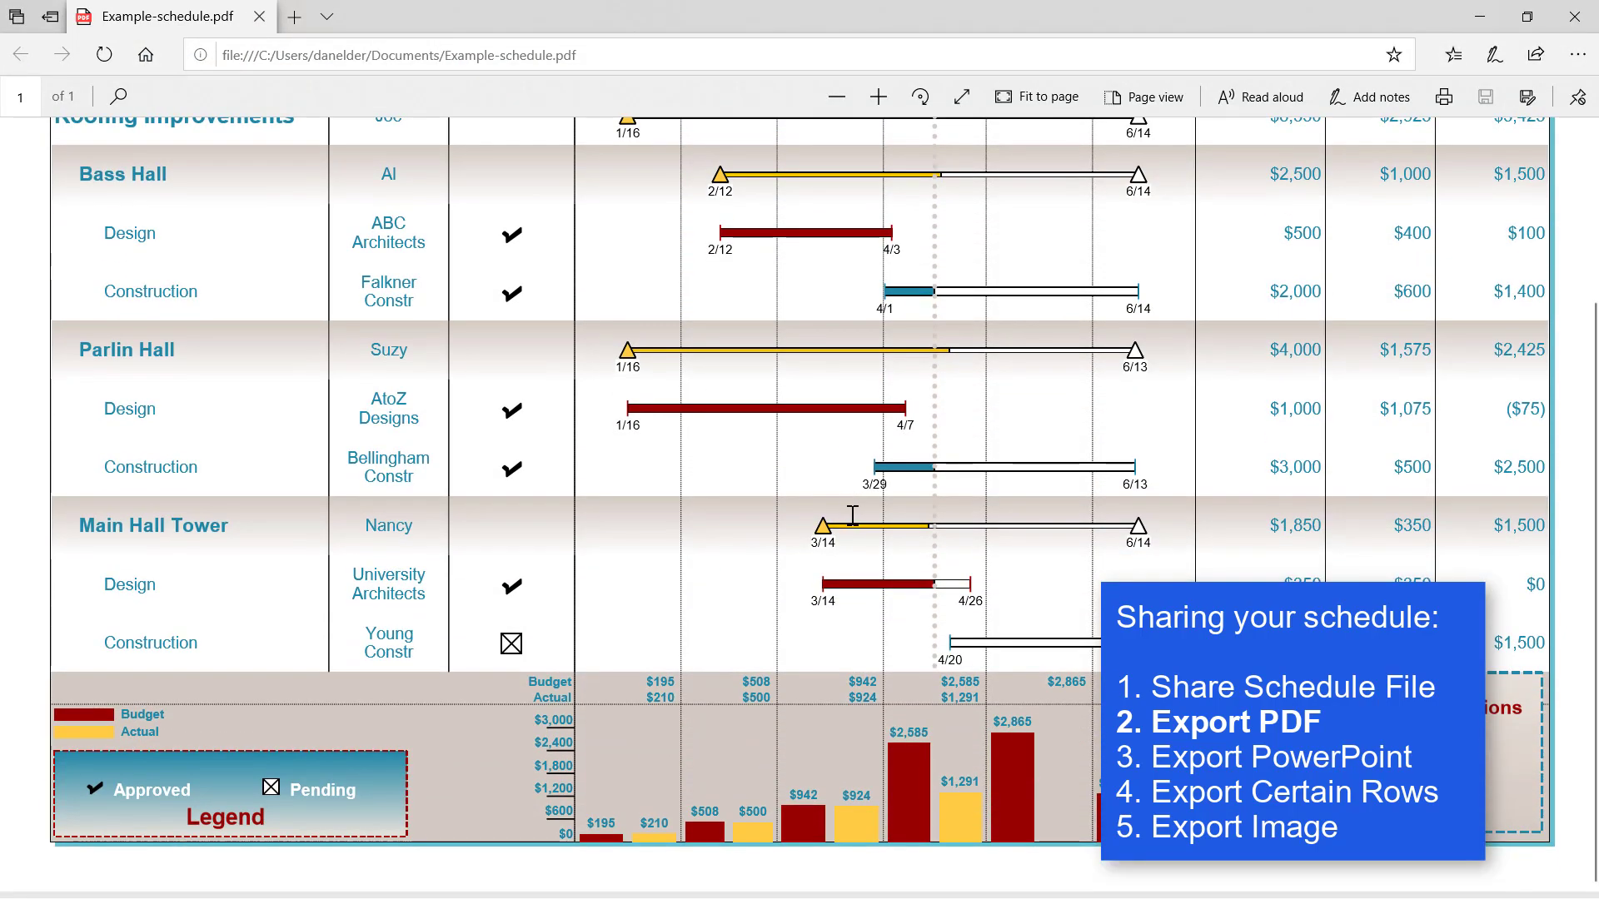
pyautogui.scroll(4, 856, 520)
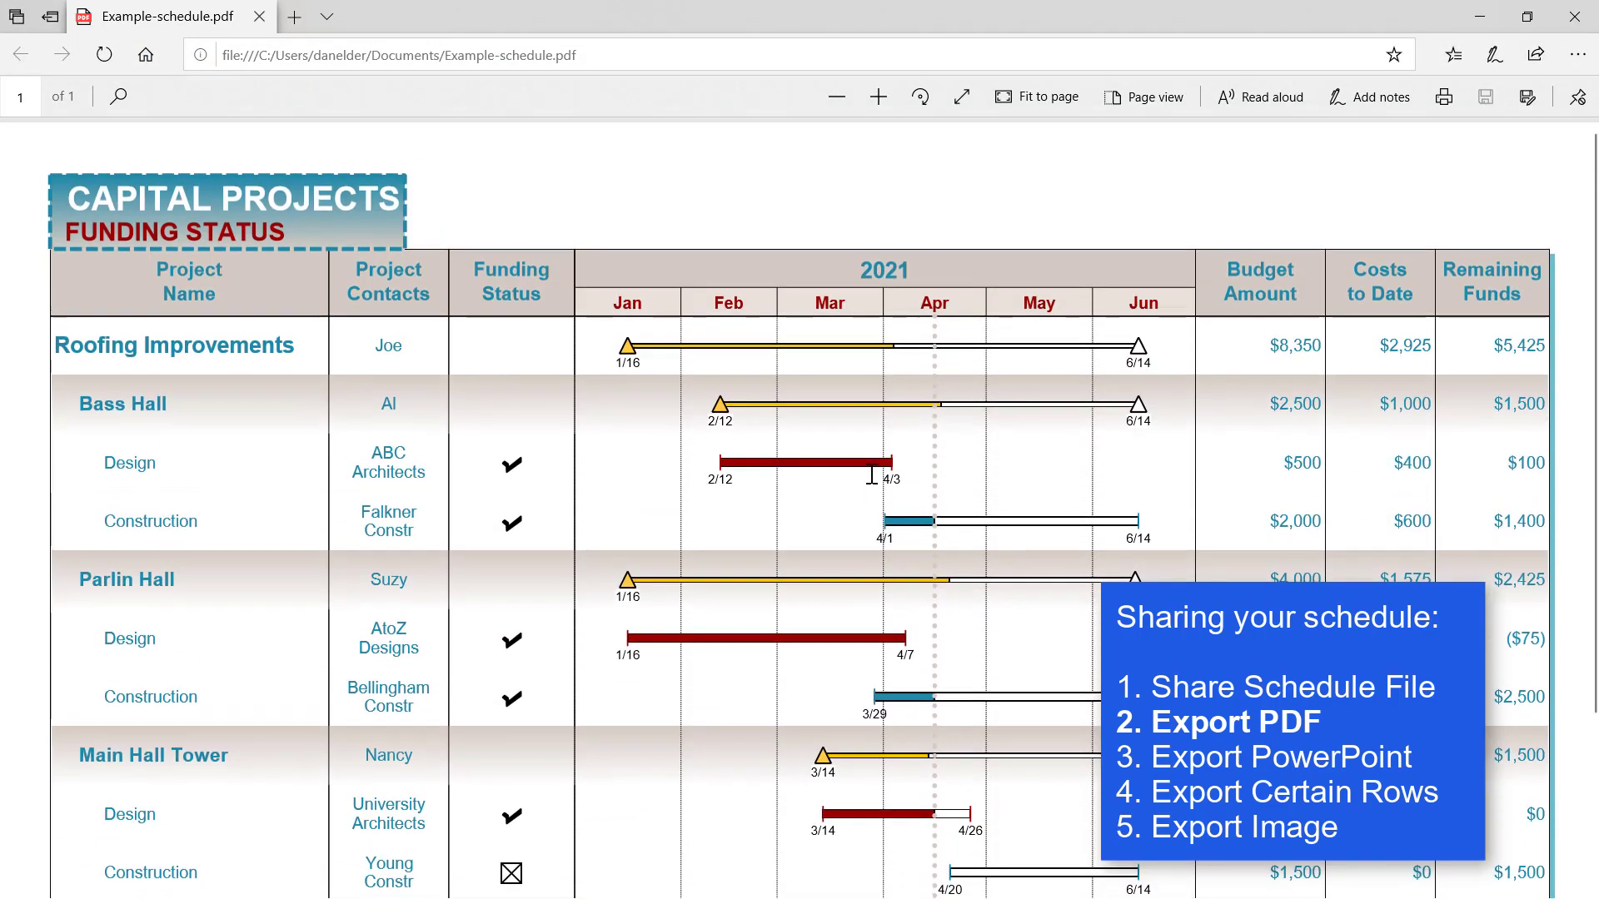
pyautogui.click(1574, 17)
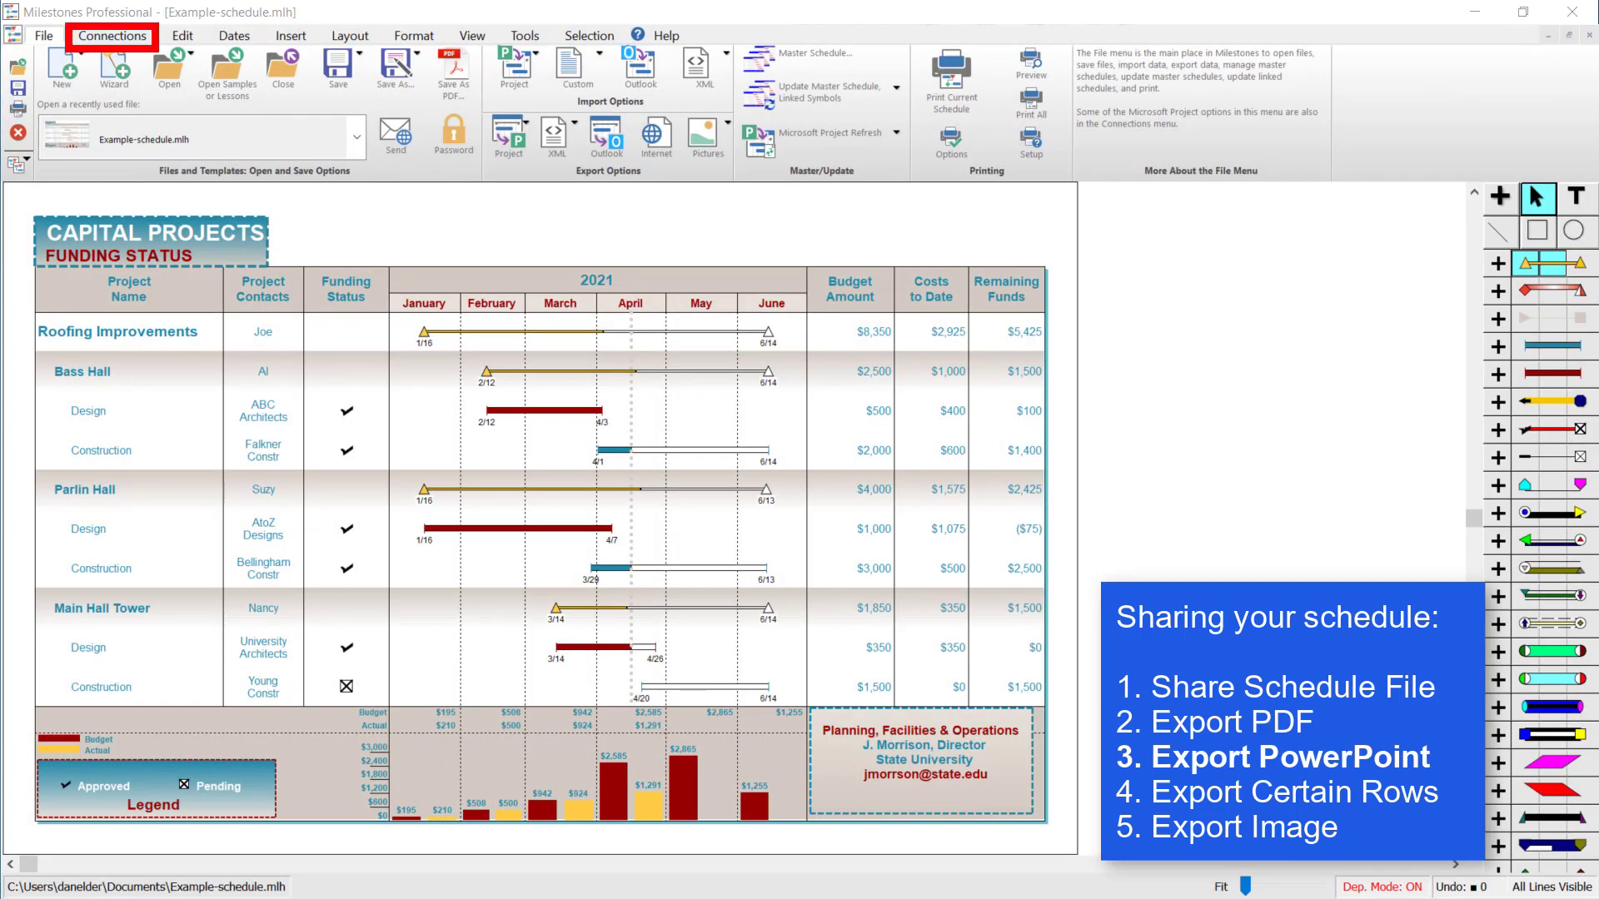
# Copy all schedule pages into a new PowerPoint presentation from the Connections tab
pyautogui.click(123, 42)
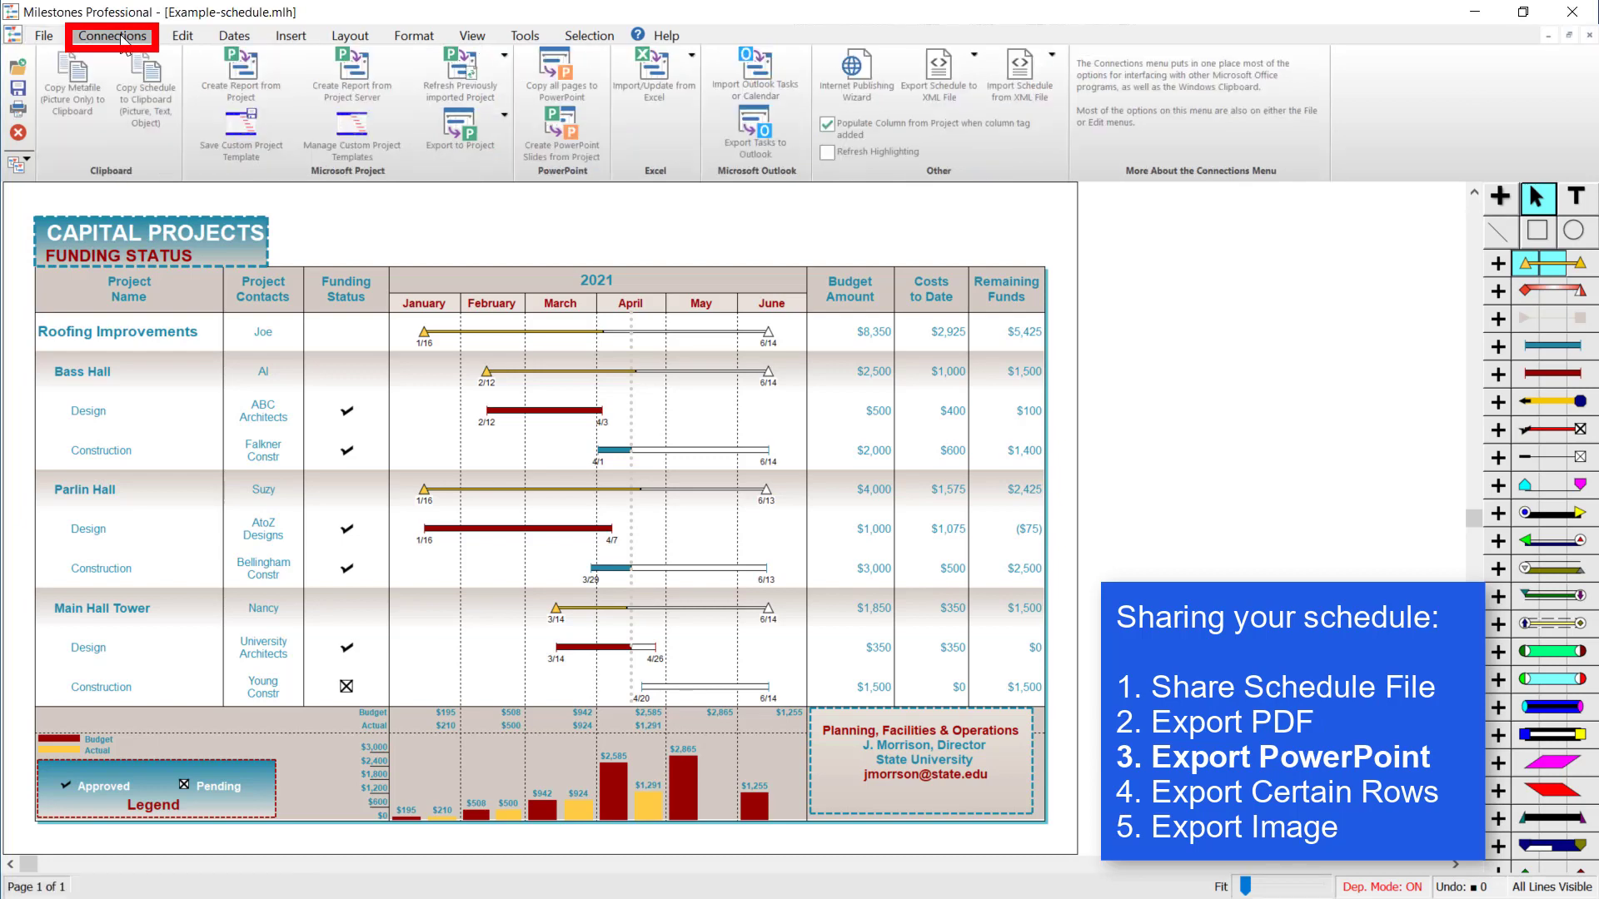
pyautogui.click(598, 79)
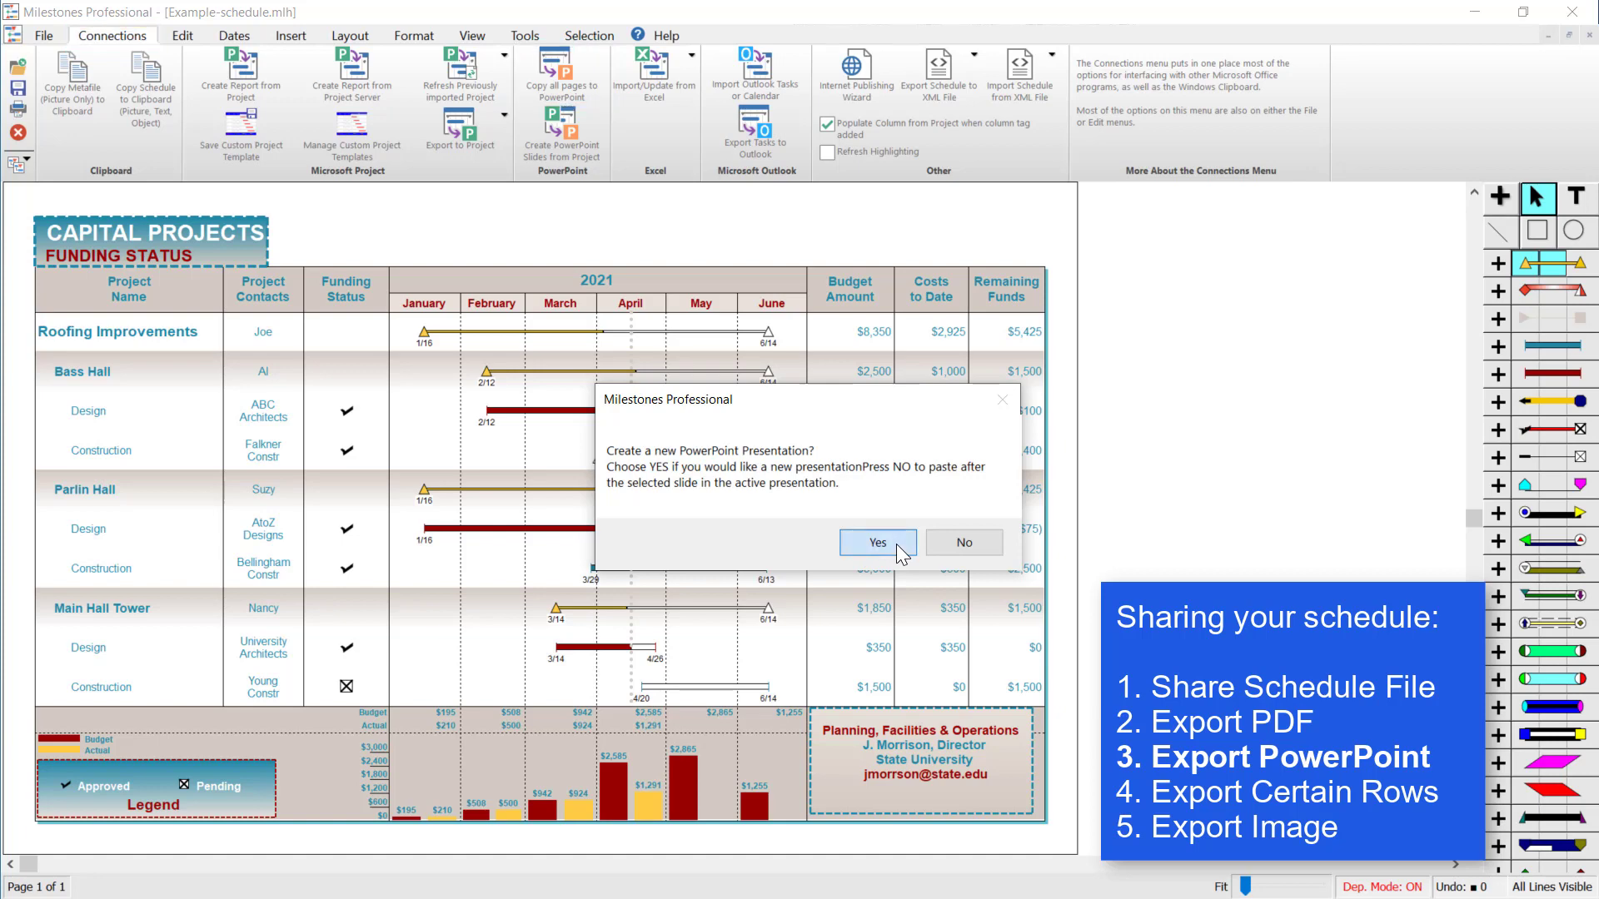
pyautogui.click(898, 549)
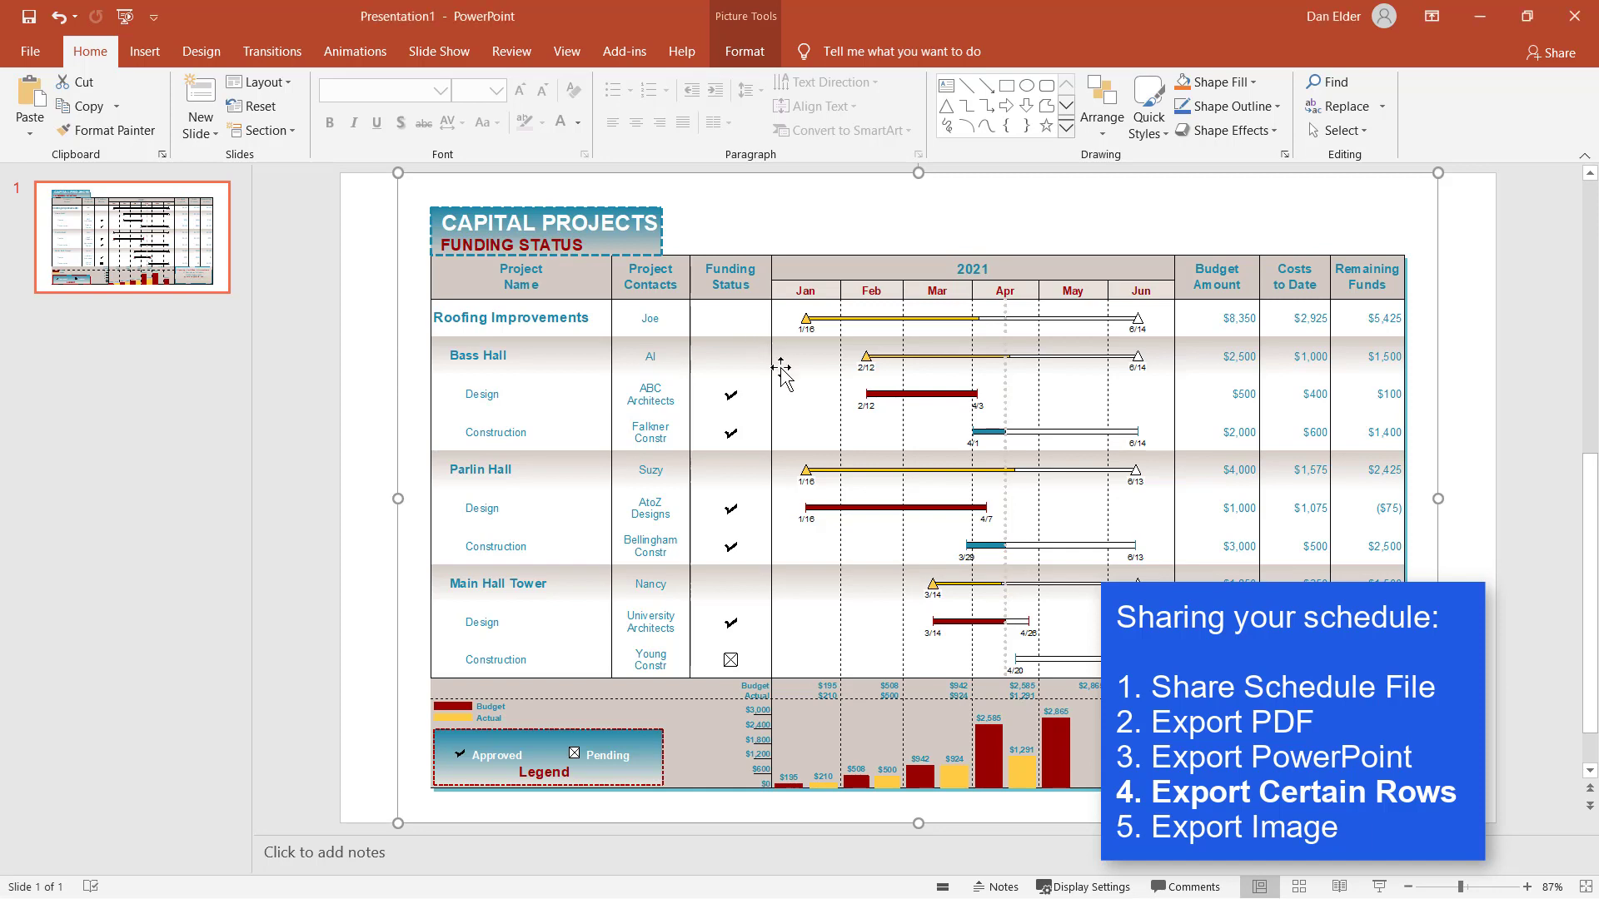
# Delete the exported schedule picture from slide 1 of Presentation1
pyautogui.press('Delete')
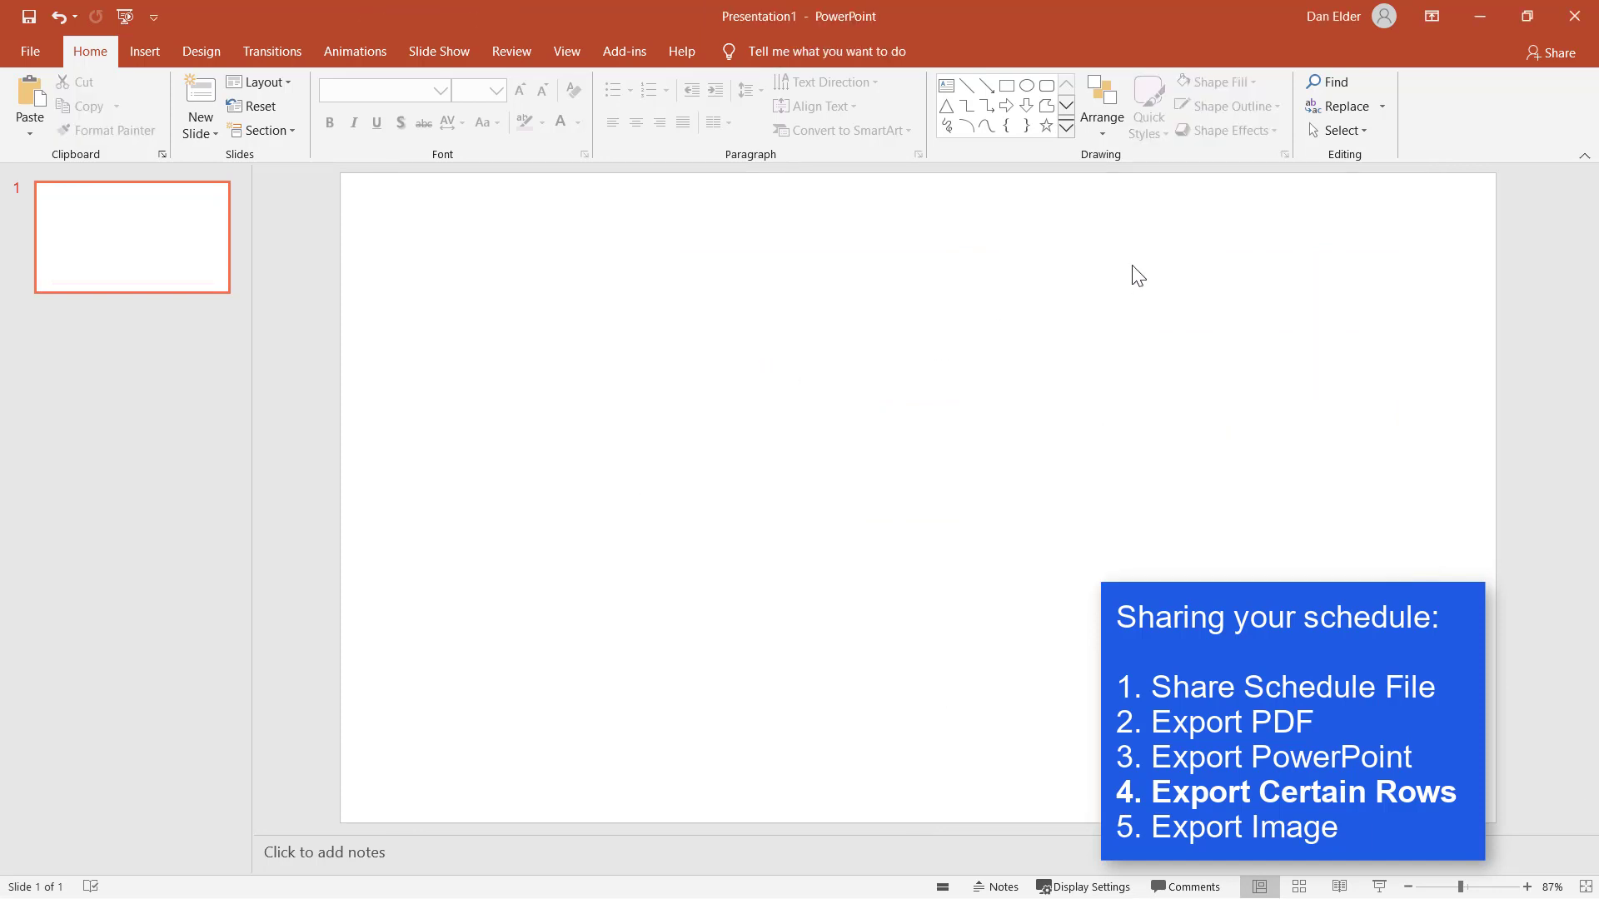
# Minimize PowerPoint and multi-select the Bass Hall, Design and Construction rows
pyautogui.click(1486, 15)
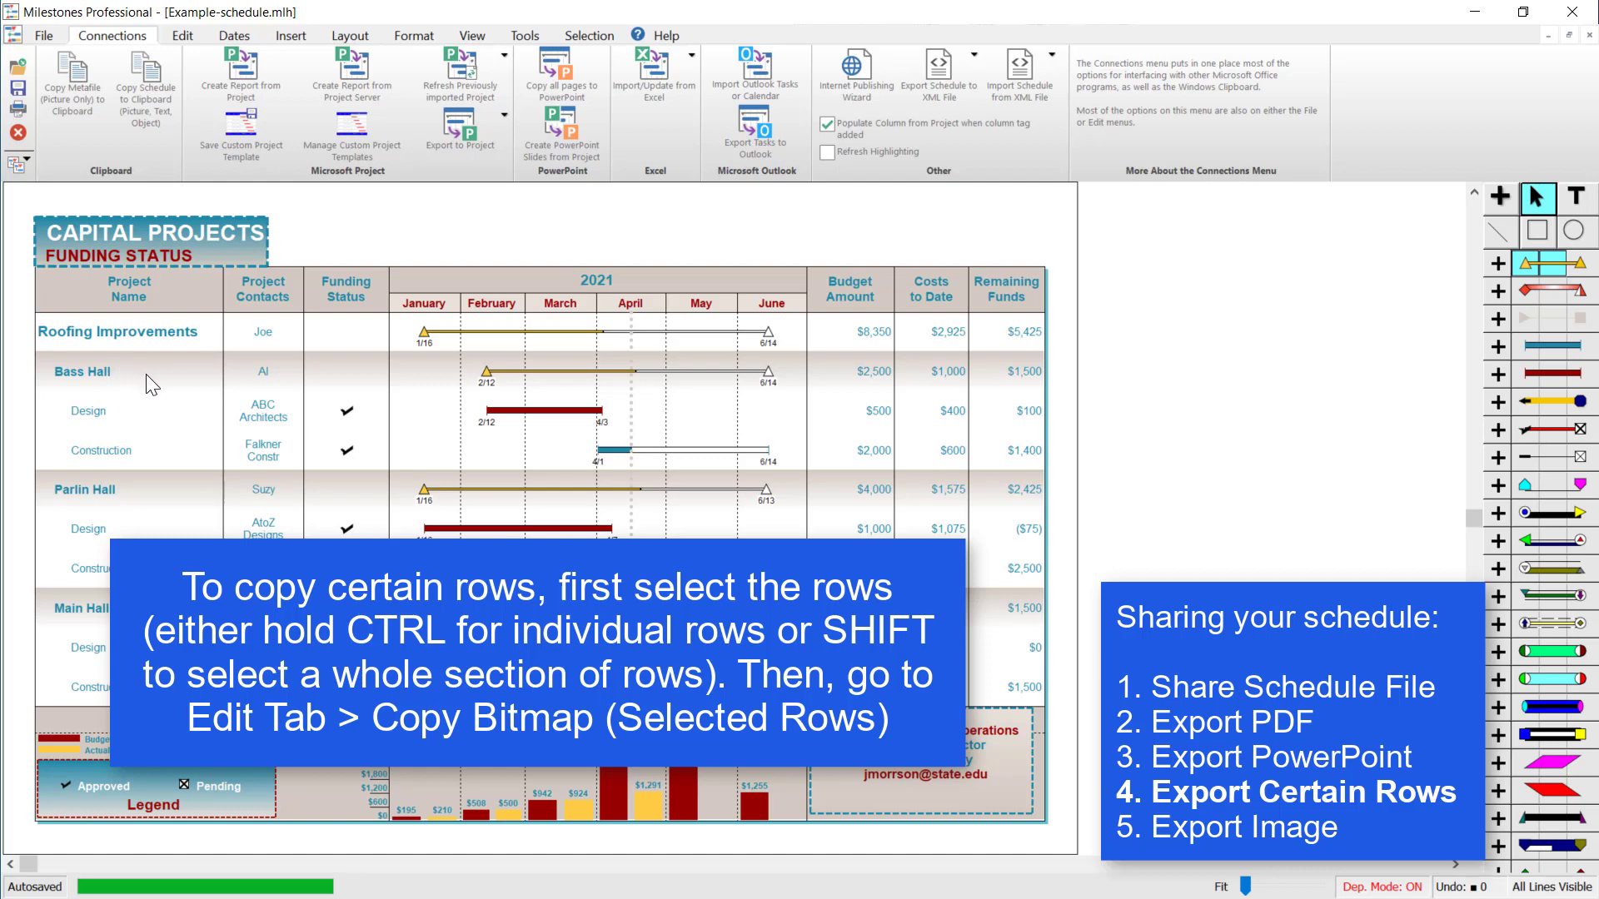
pyautogui.click(151, 384)
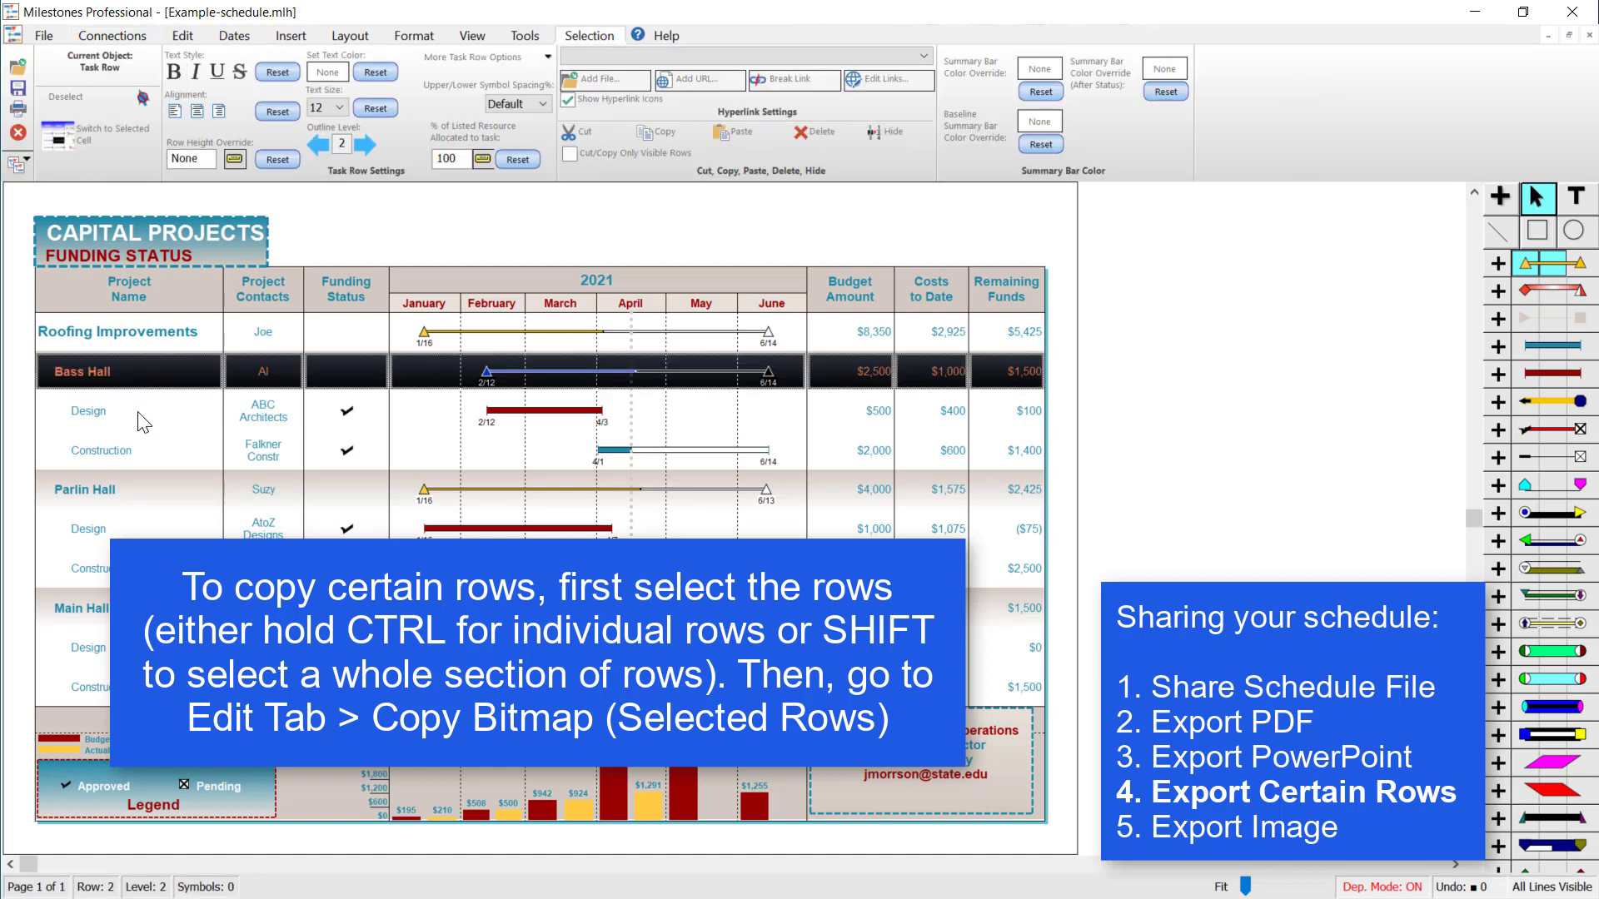
pyautogui.keyDown('shift'); pyautogui.click(122, 455); pyautogui.keyUp('shift')
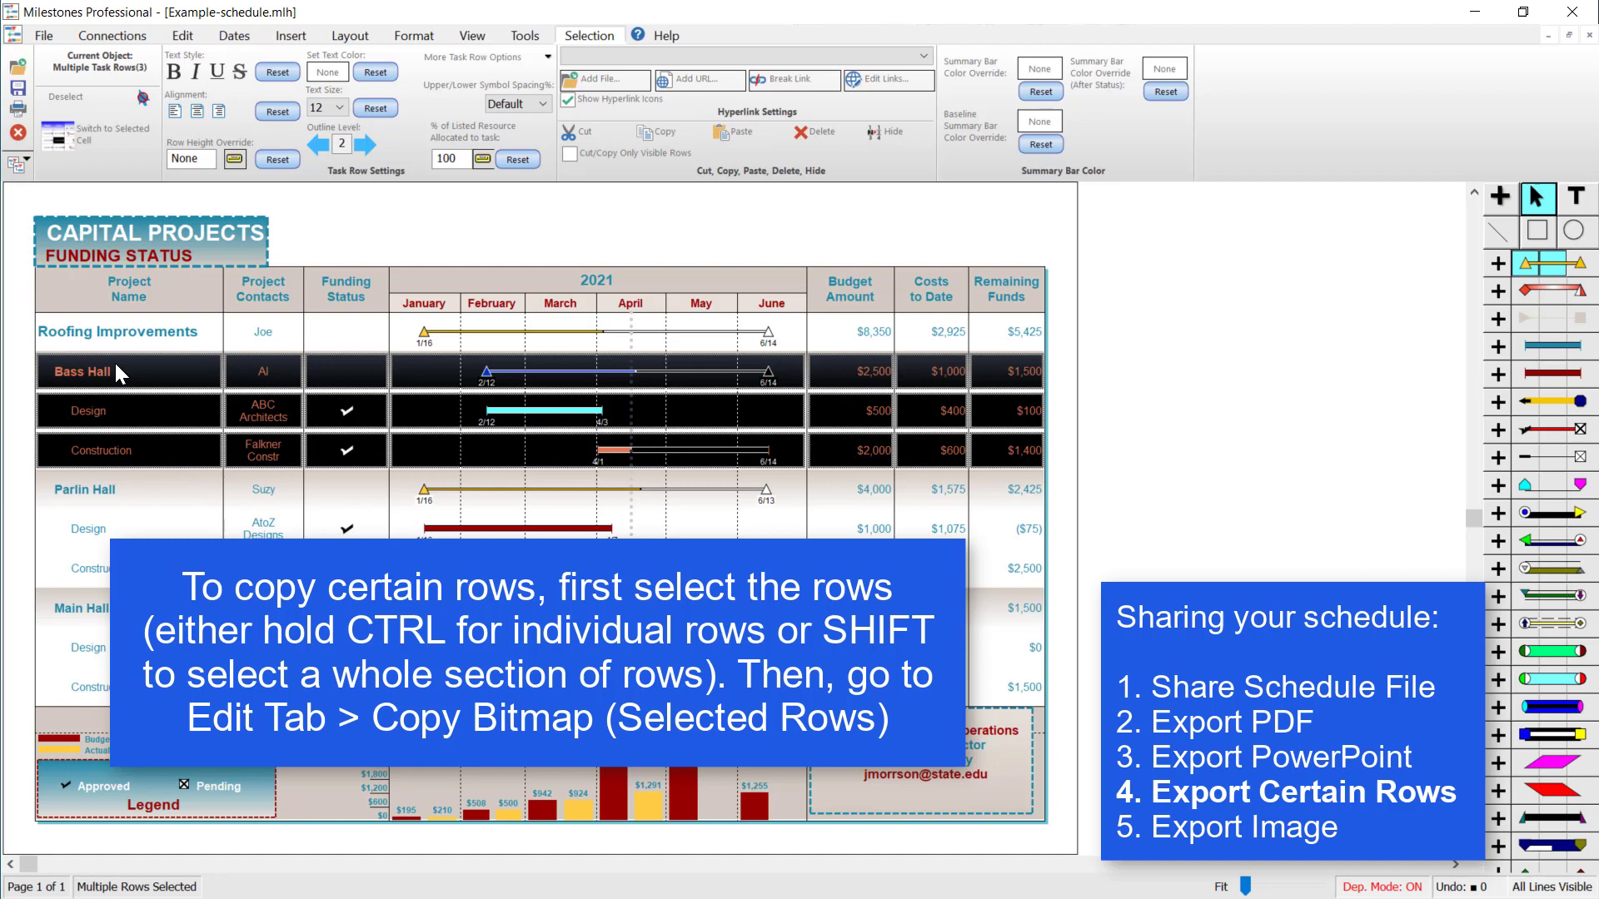
pyautogui.click(117, 366)
pyautogui.keyDown('shift'); pyautogui.click(109, 419); pyautogui.keyUp('shift')
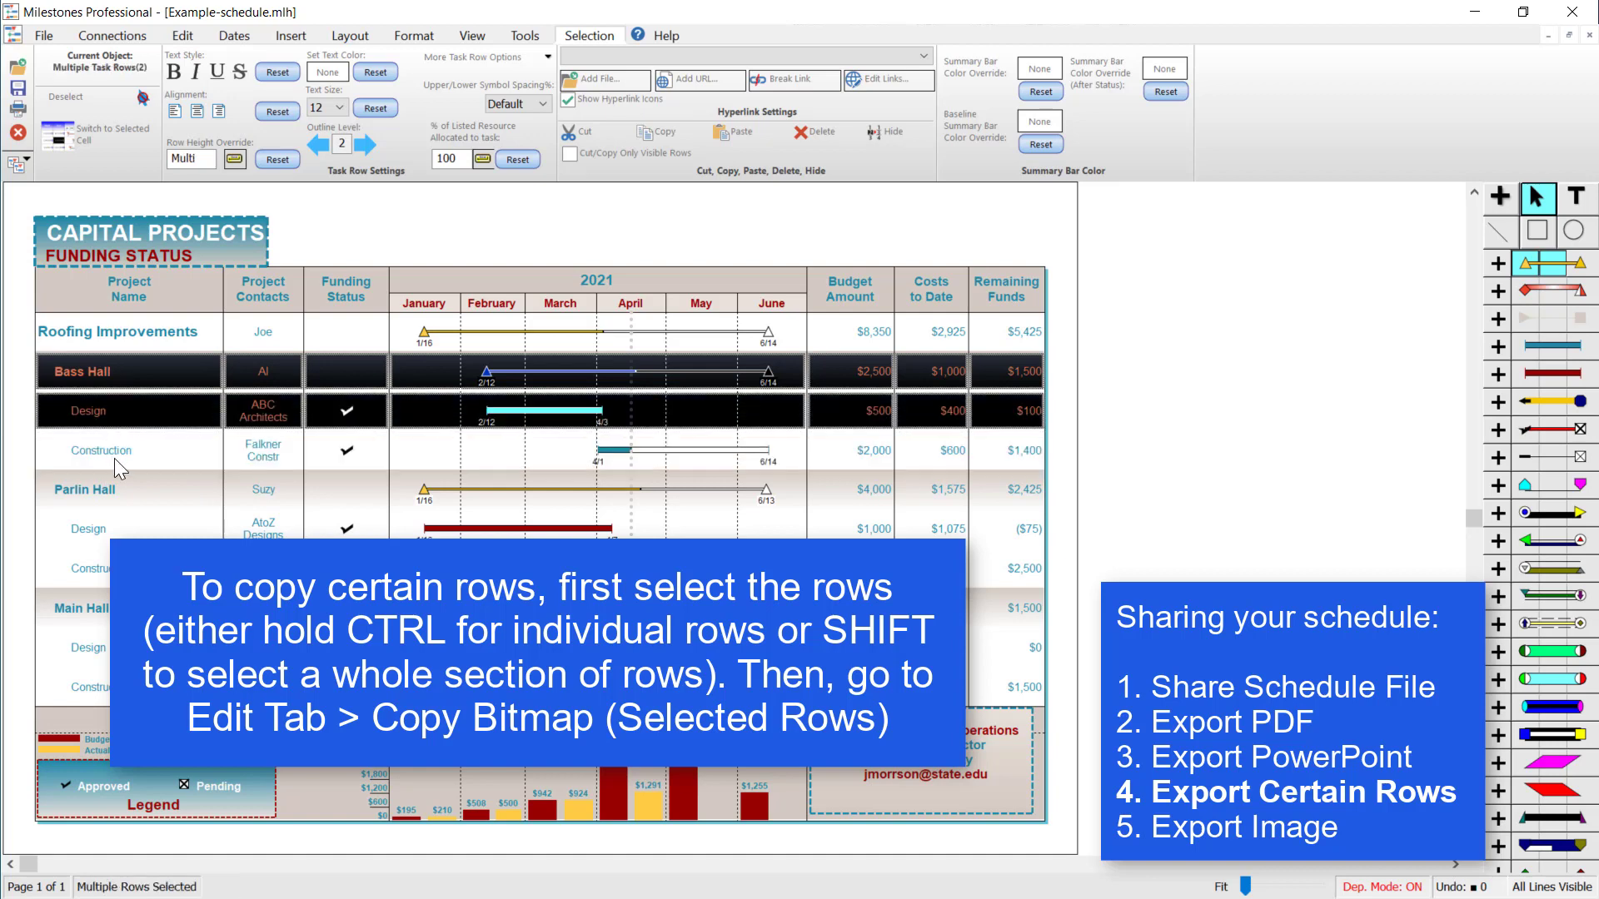
pyautogui.keyDown('shift'); pyautogui.click(125, 454); pyautogui.keyUp('shift')
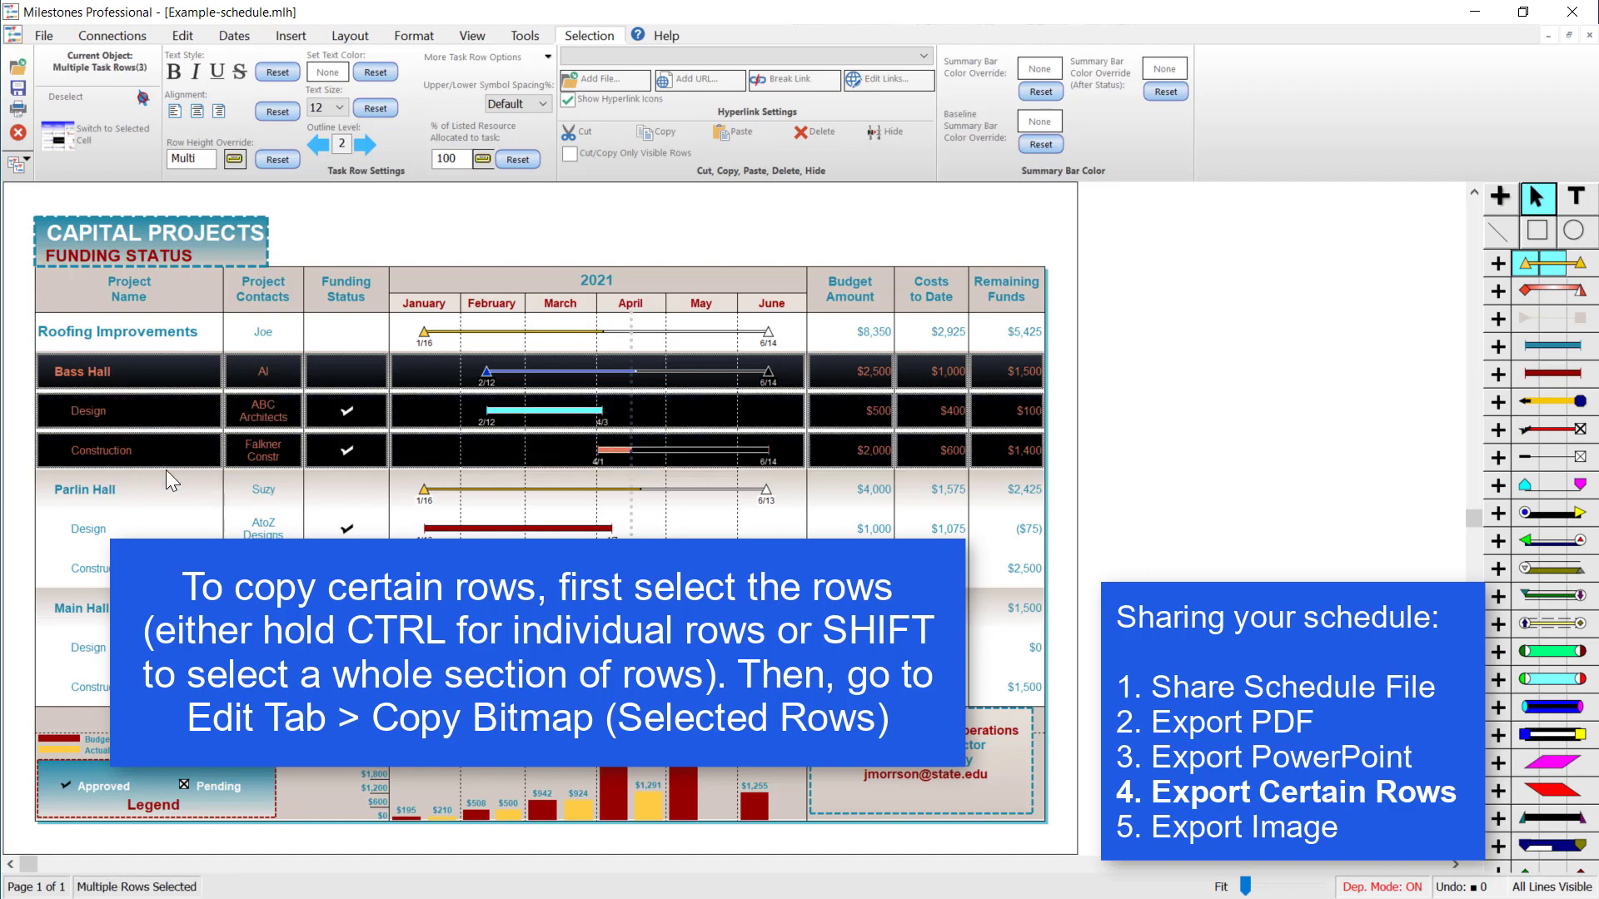
# Copy a bitmap of only the selected rows to the clipboard
pyautogui.click(176, 38)
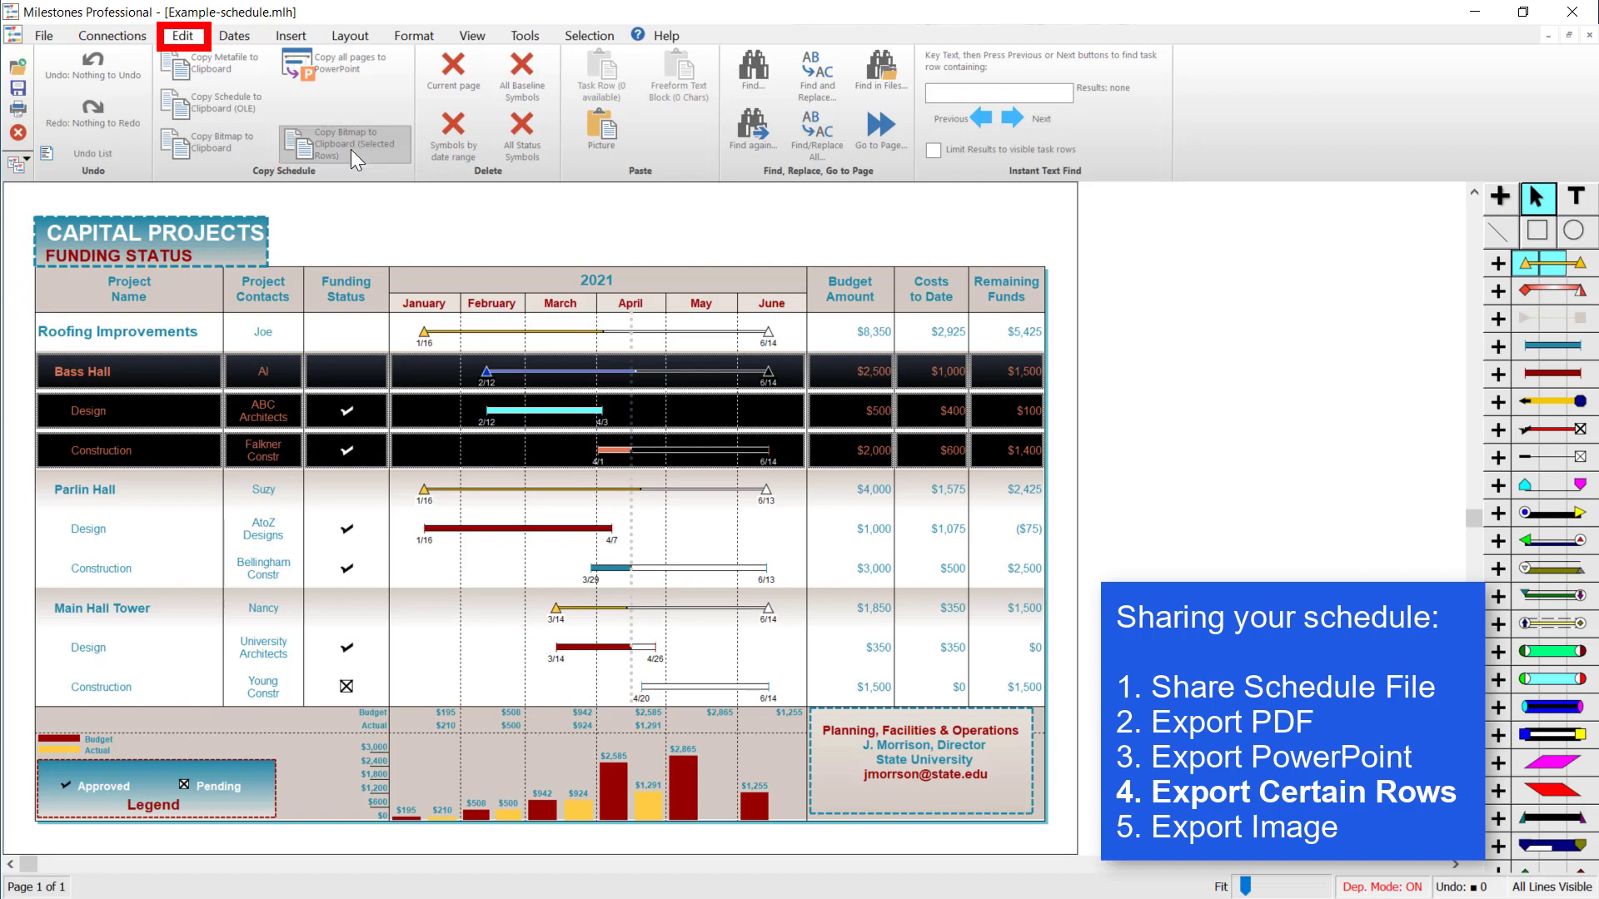
pyautogui.click(352, 149)
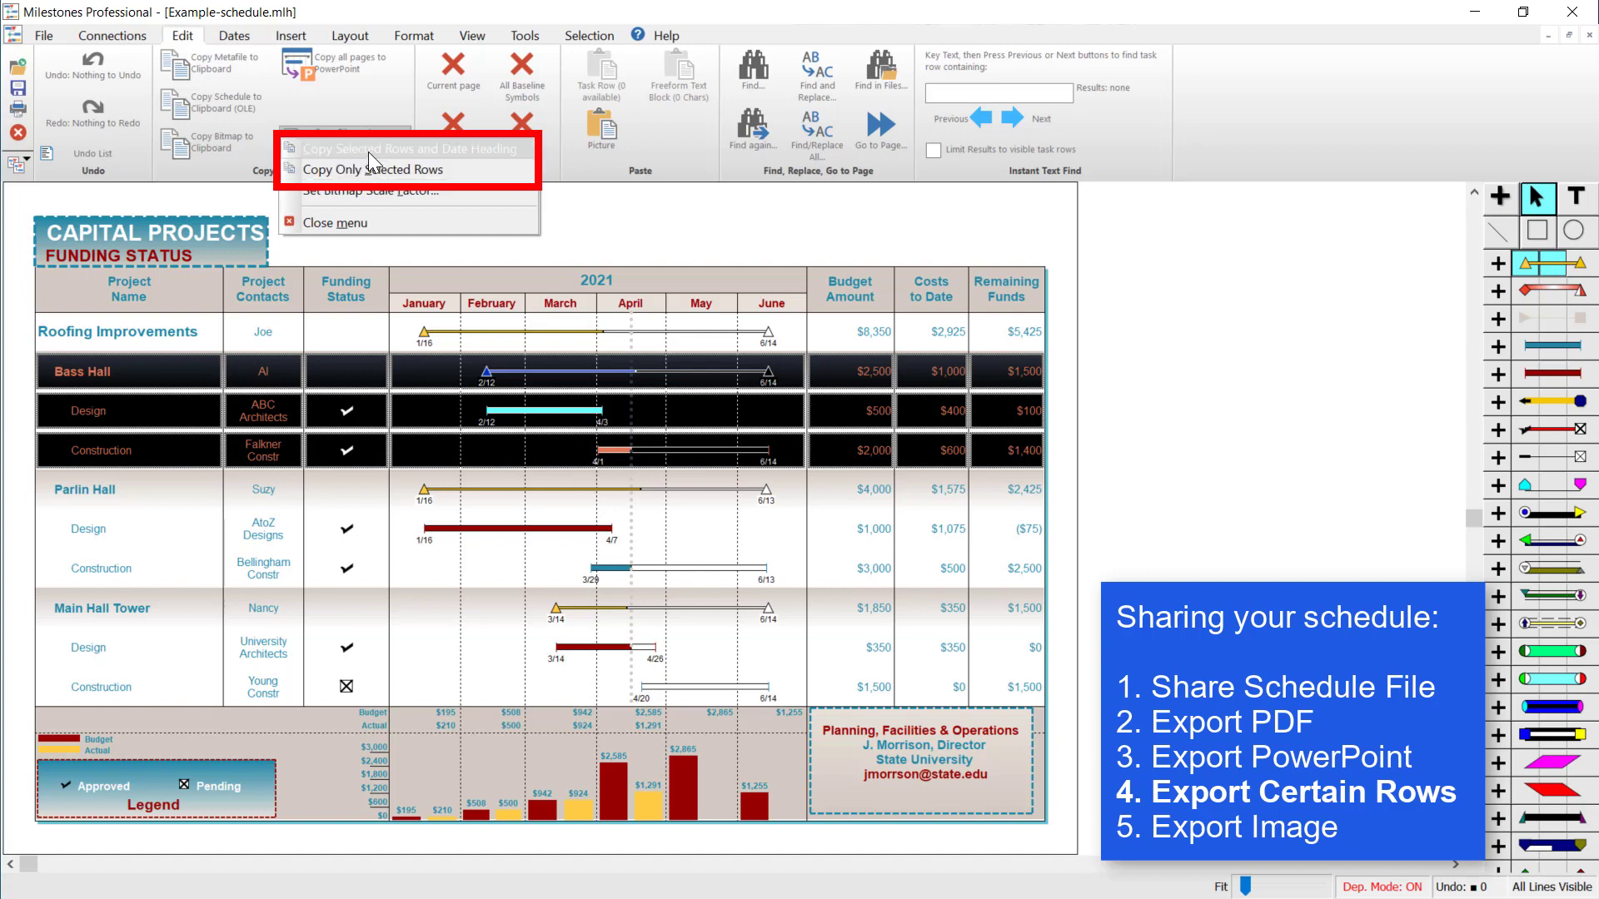
pyautogui.click(368, 152)
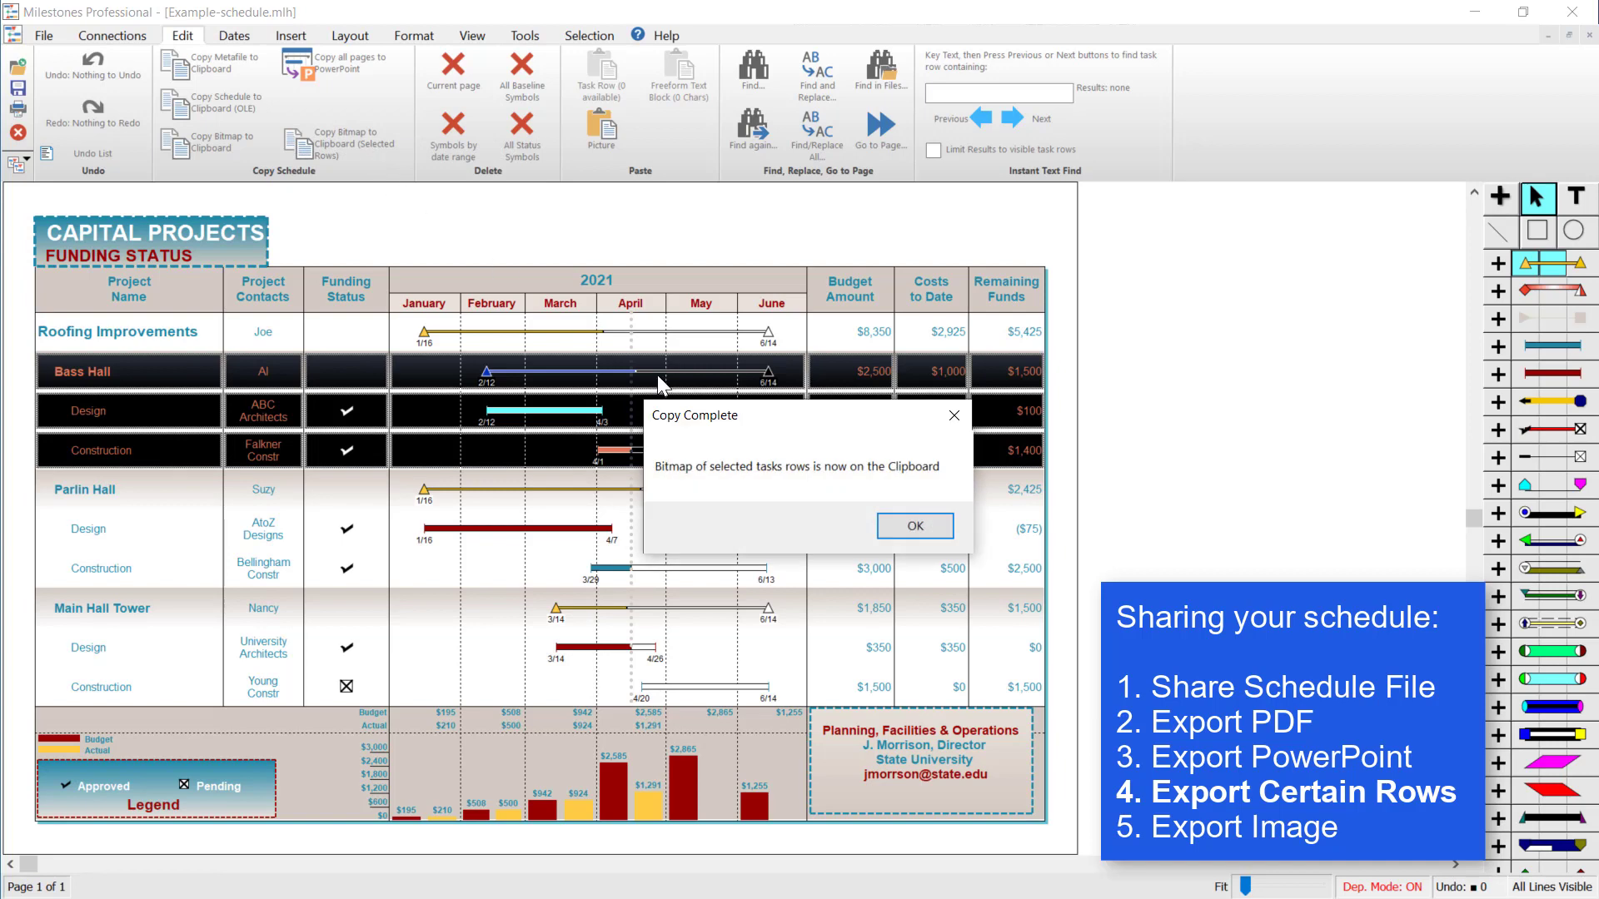
pyautogui.click(939, 532)
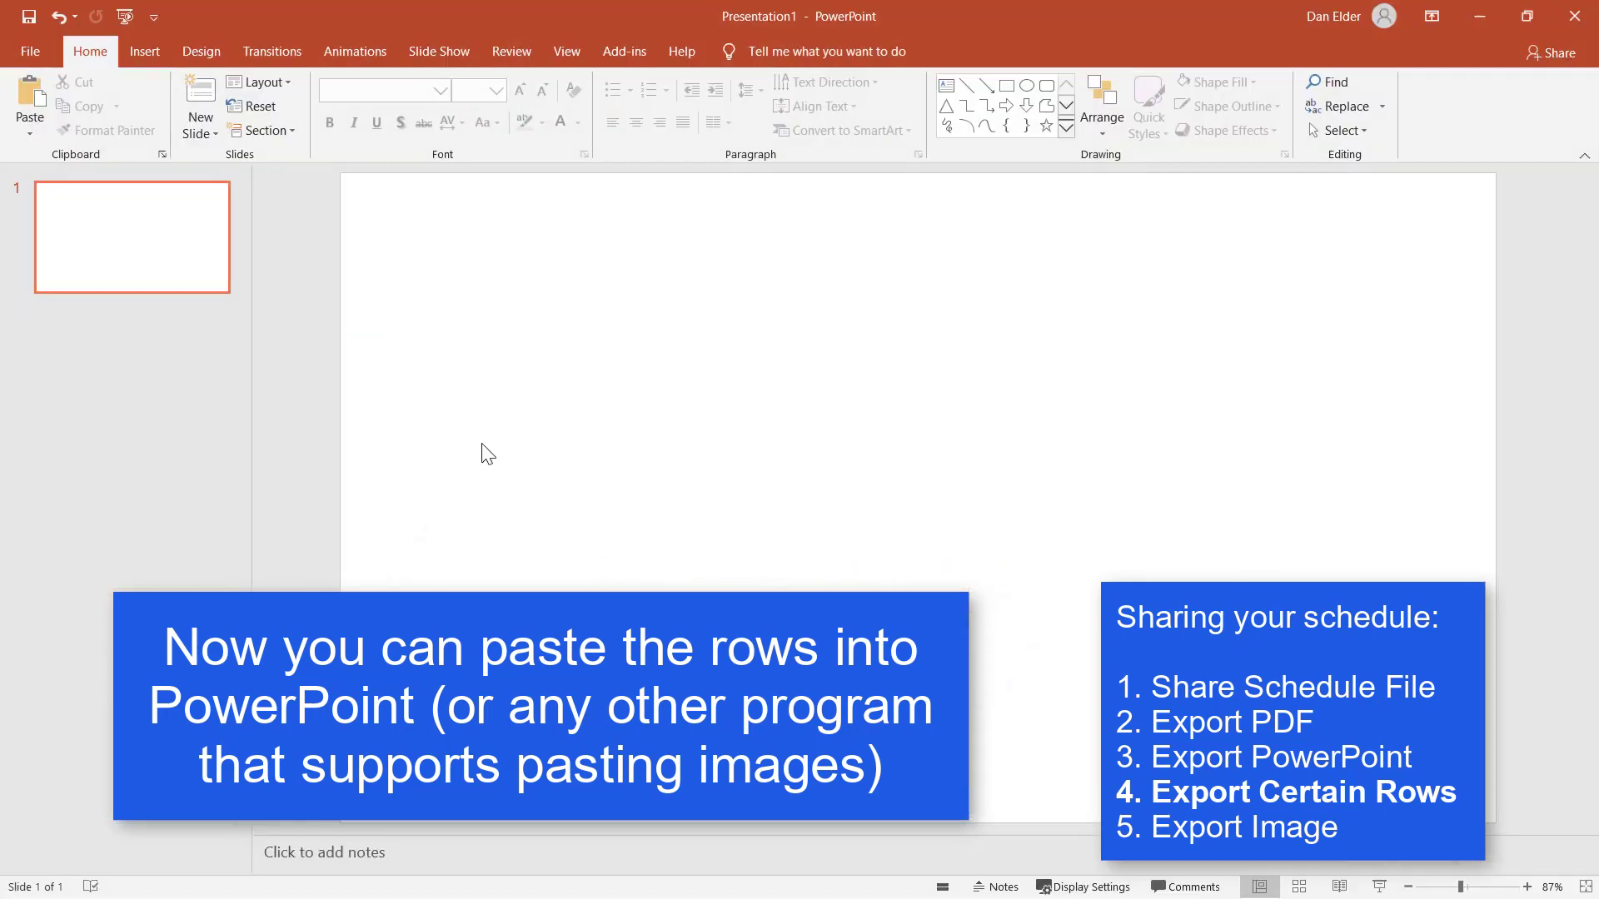
# Paste the rows picture at the top of the slide, then close PowerPoint without saving
pyautogui.click(30, 104)
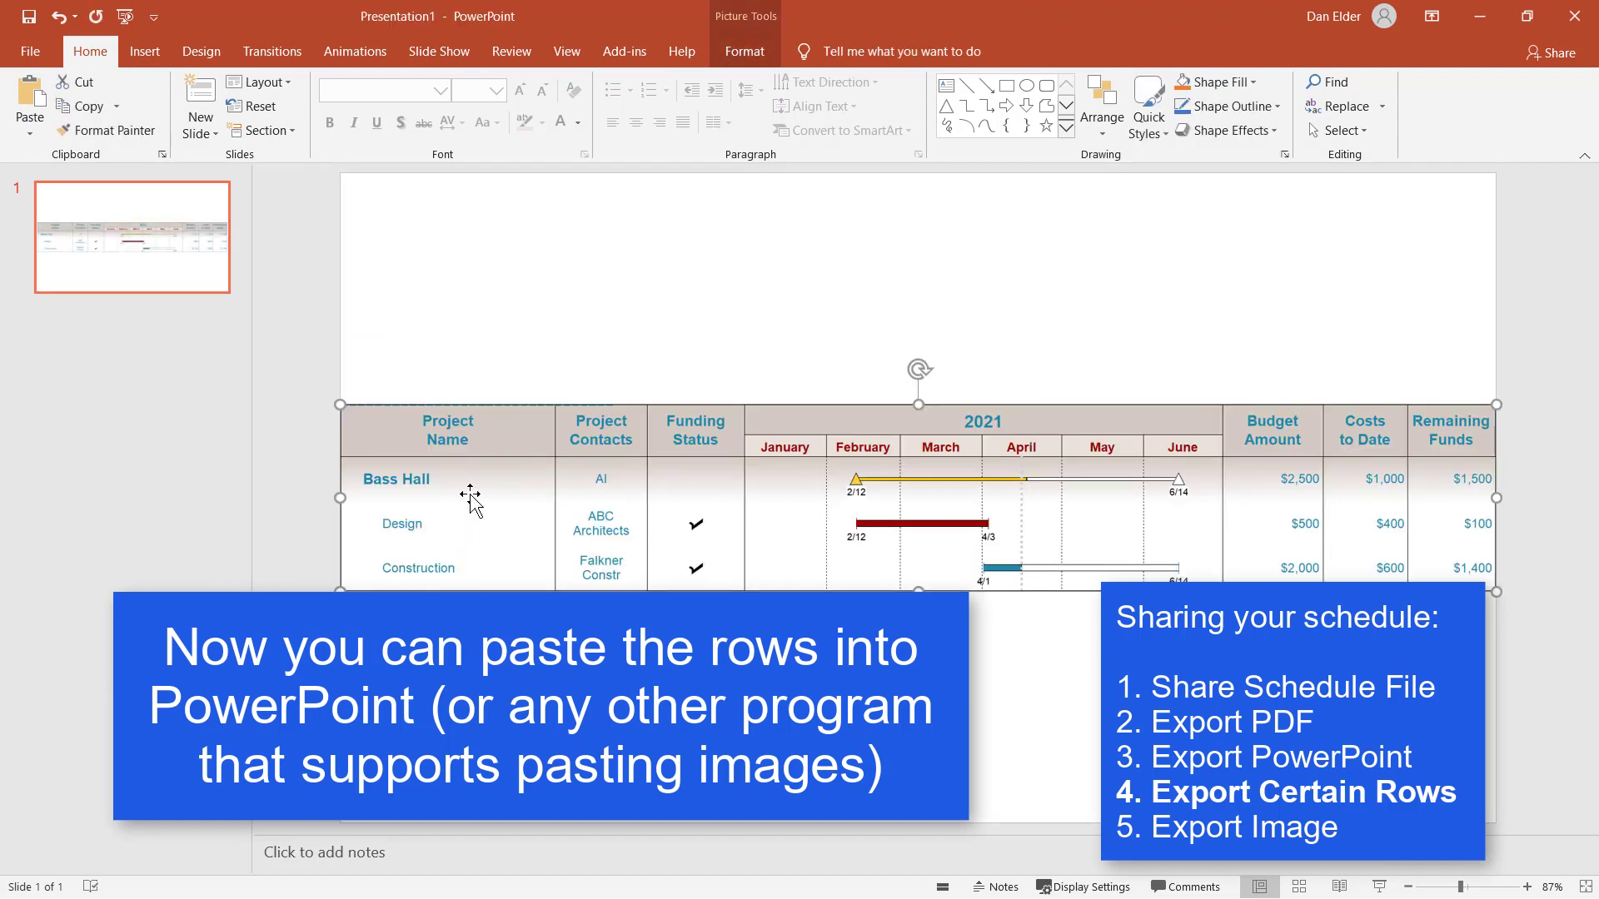
pyautogui.moveTo(474, 480); pyautogui.dragTo(487, 272)
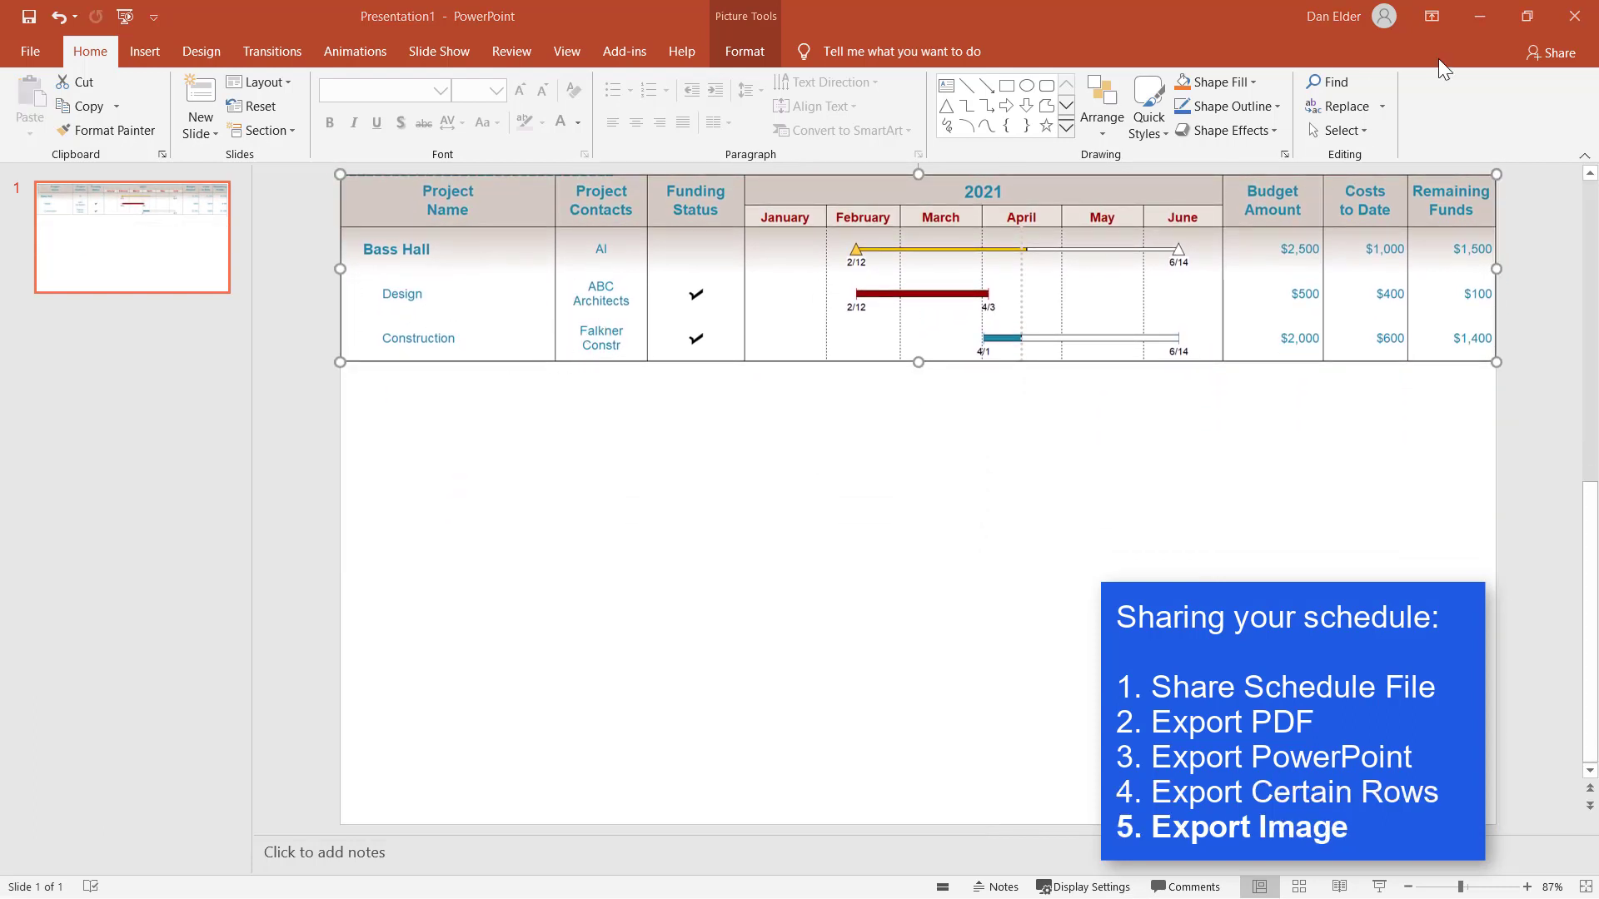
pyautogui.click(1576, 21)
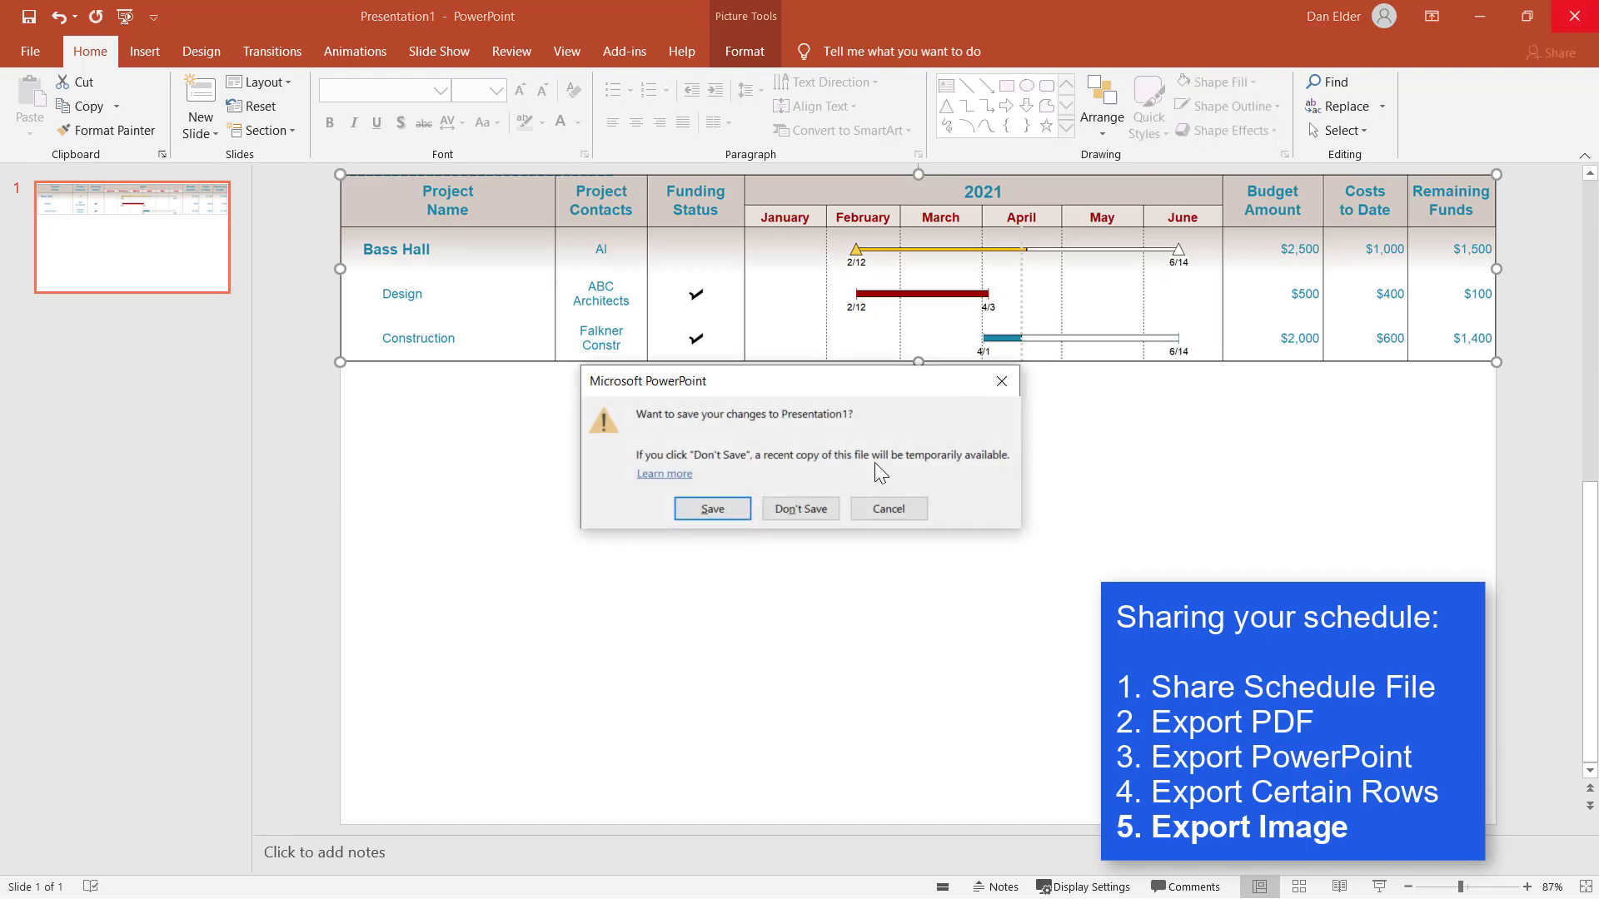
pyautogui.click(783, 513)
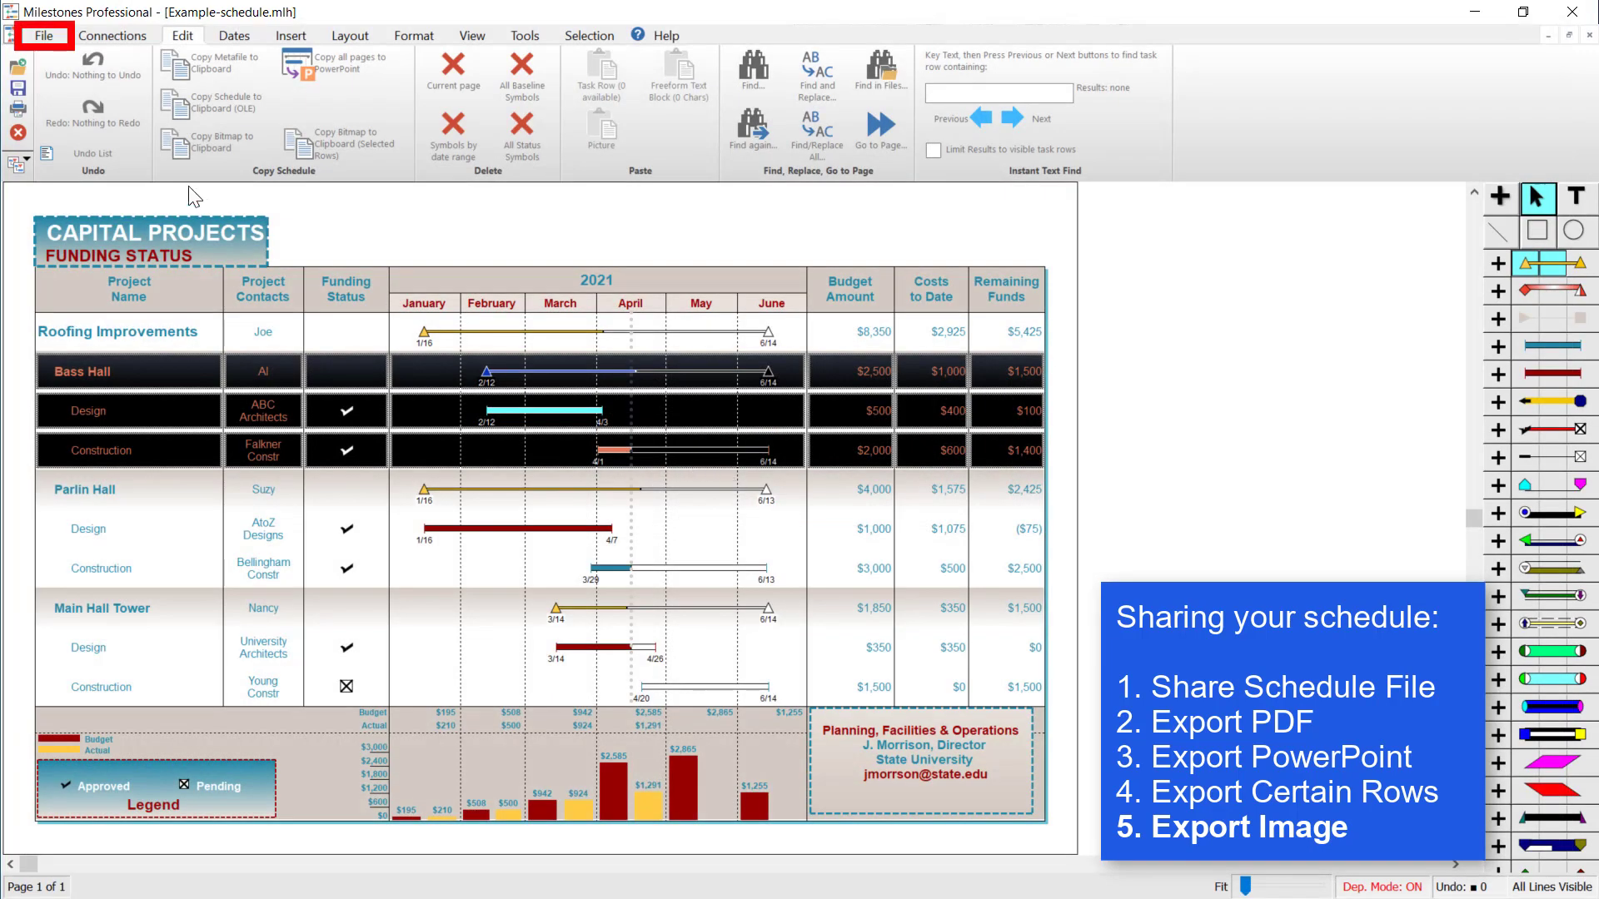
# Set up a PNG bitmap export of the schedule as Example-schedule.png in Documents
pyautogui.click(47, 40)
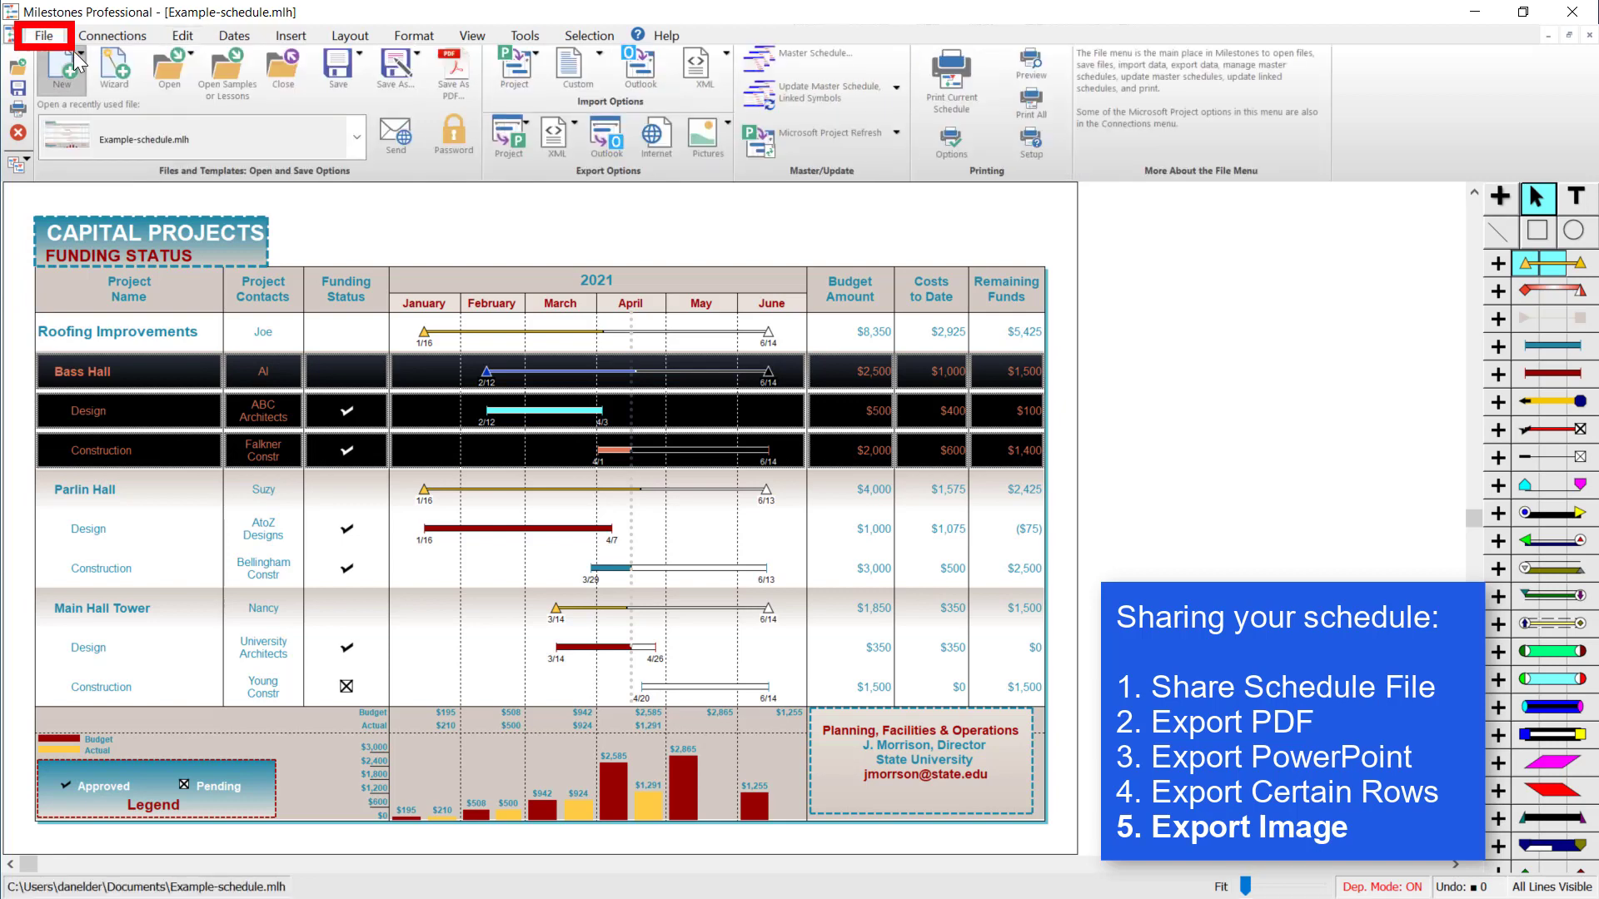
pyautogui.click(719, 136)
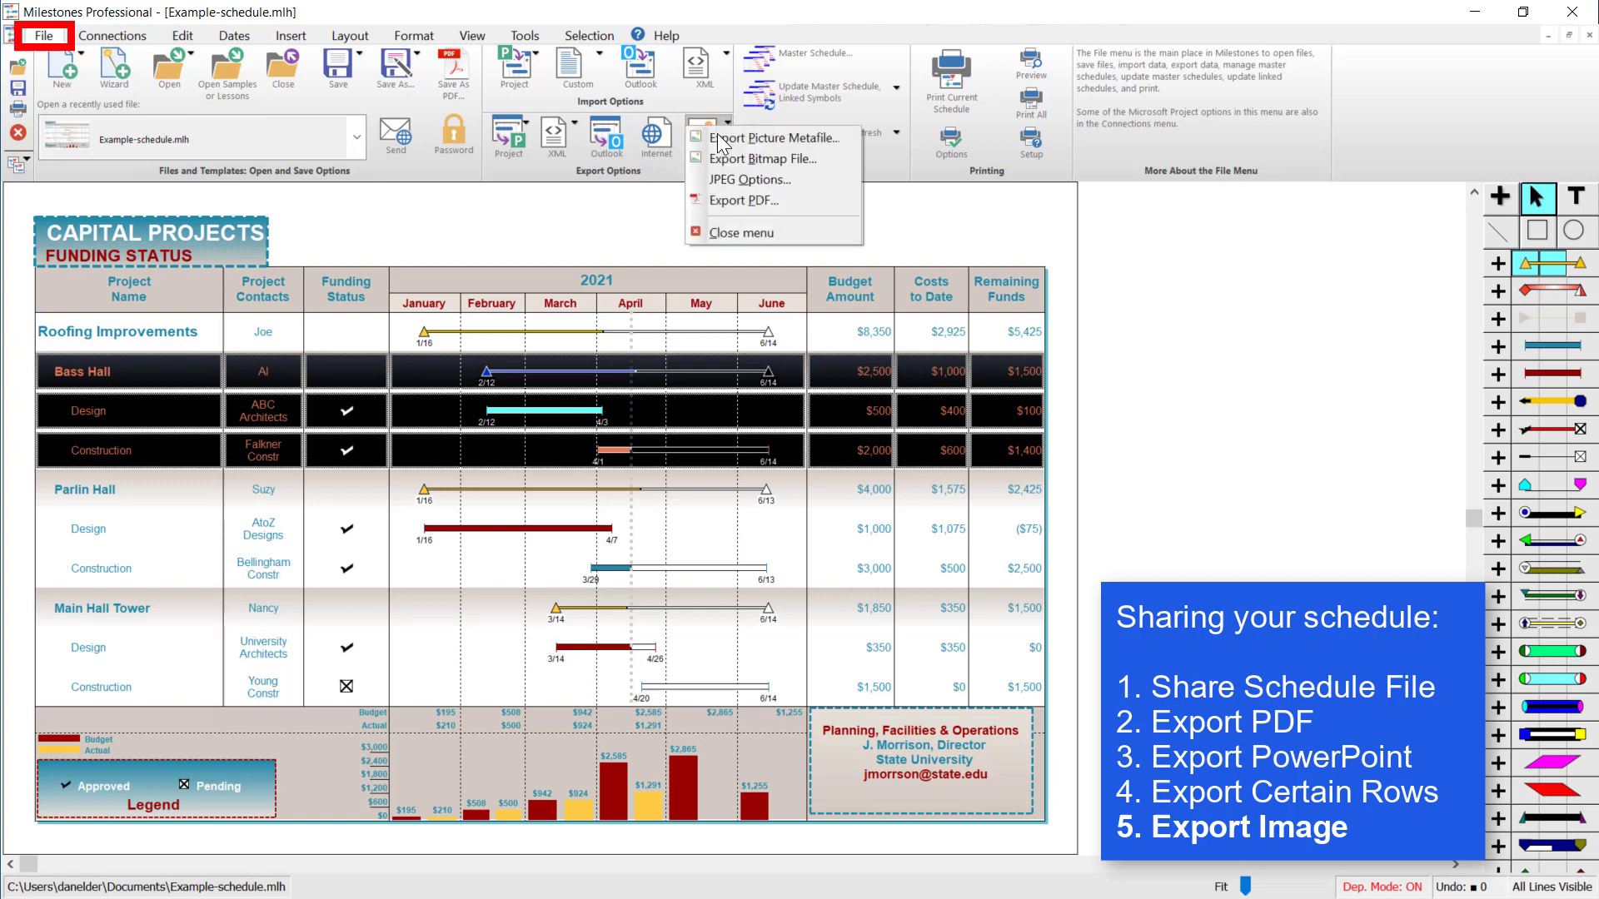
pyautogui.click(803, 165)
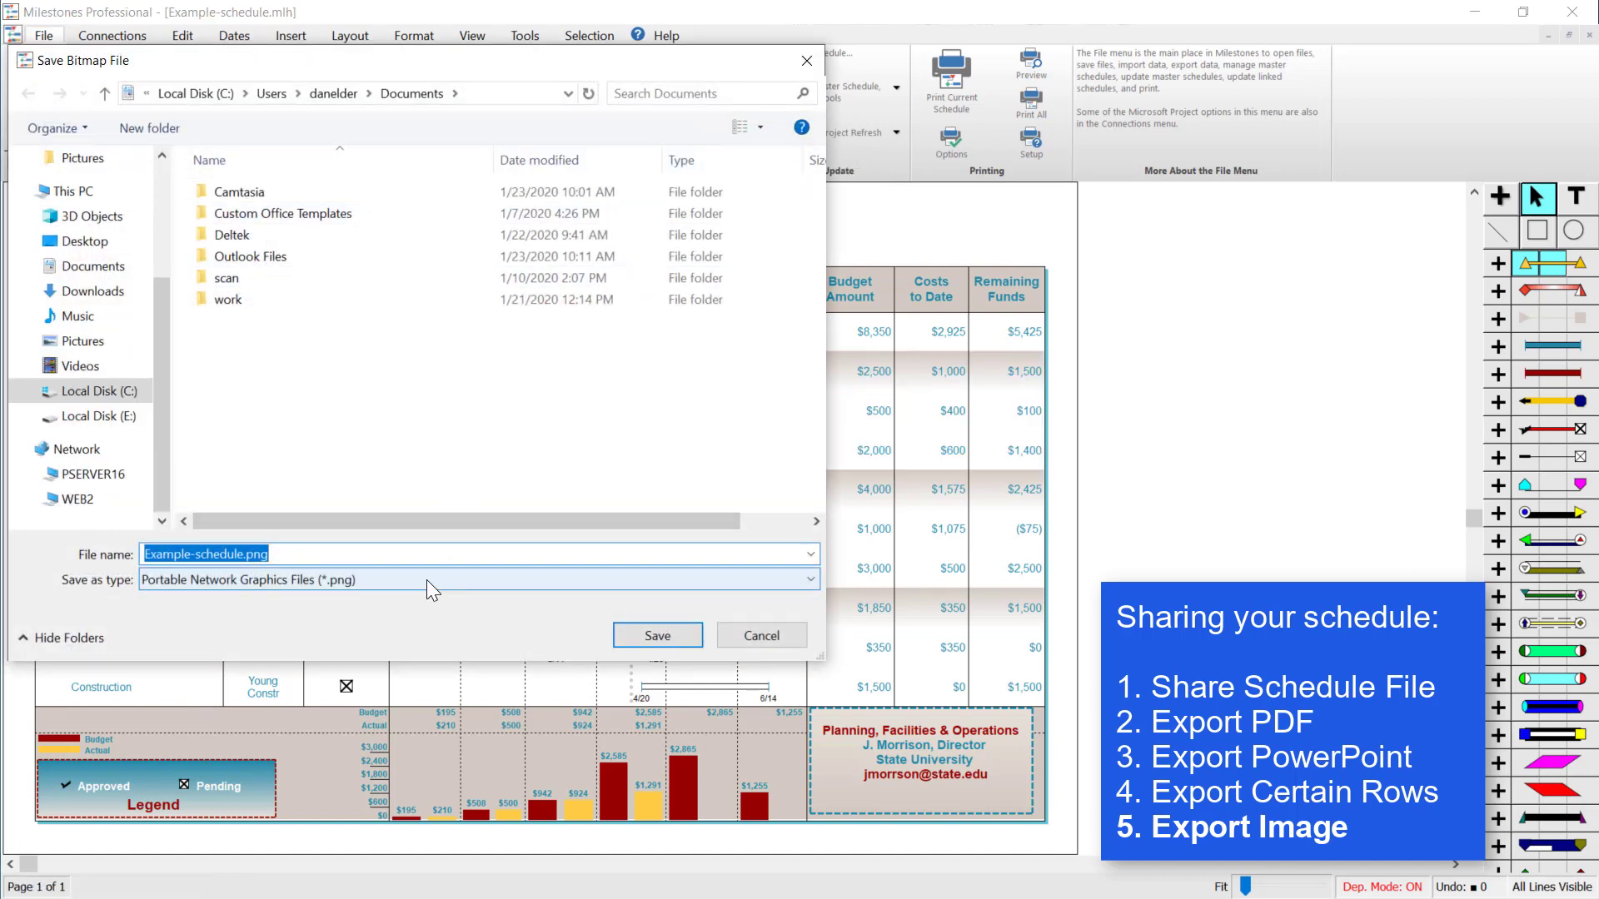
pyautogui.click(426, 579)
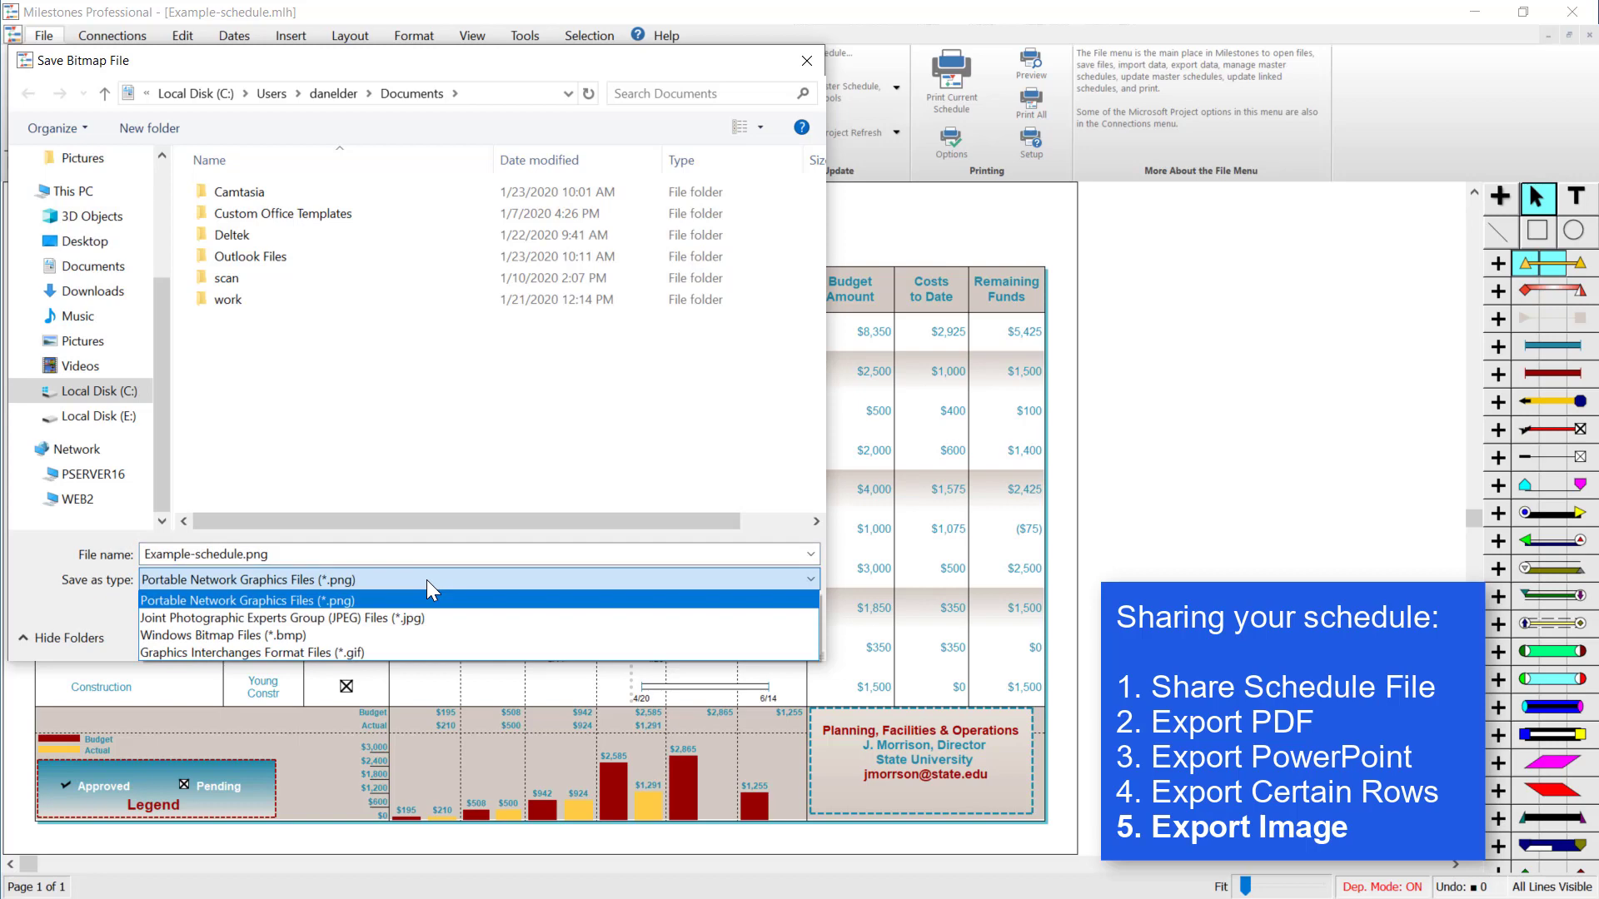
pyautogui.click(331, 550)
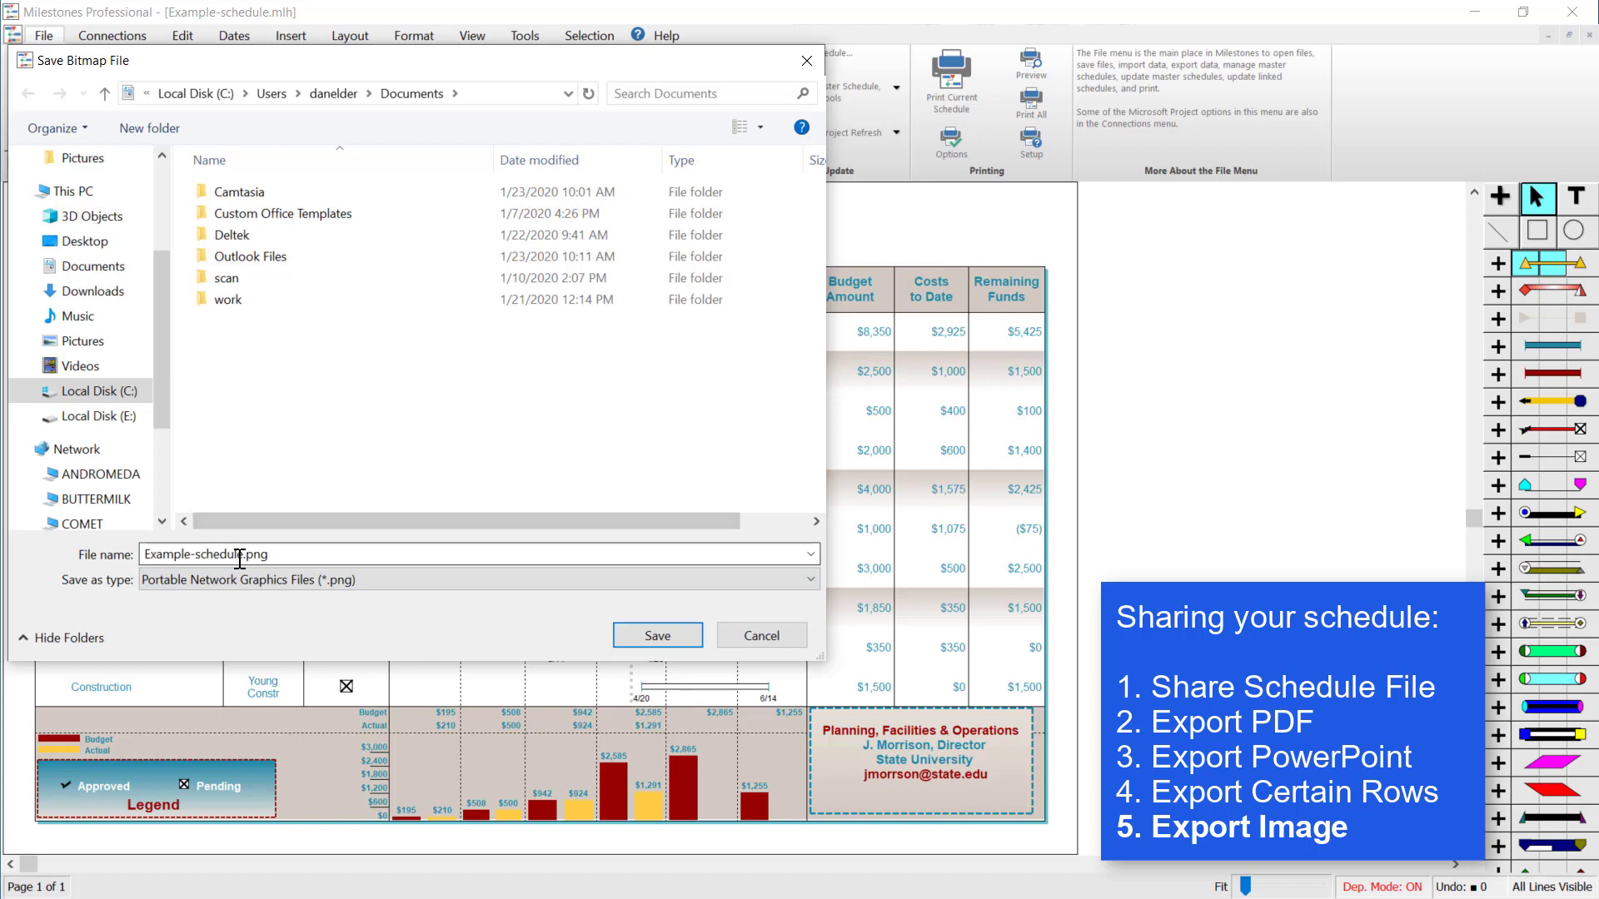
# Save the schedule image as Example-schedule.png
pyautogui.click(621, 638)
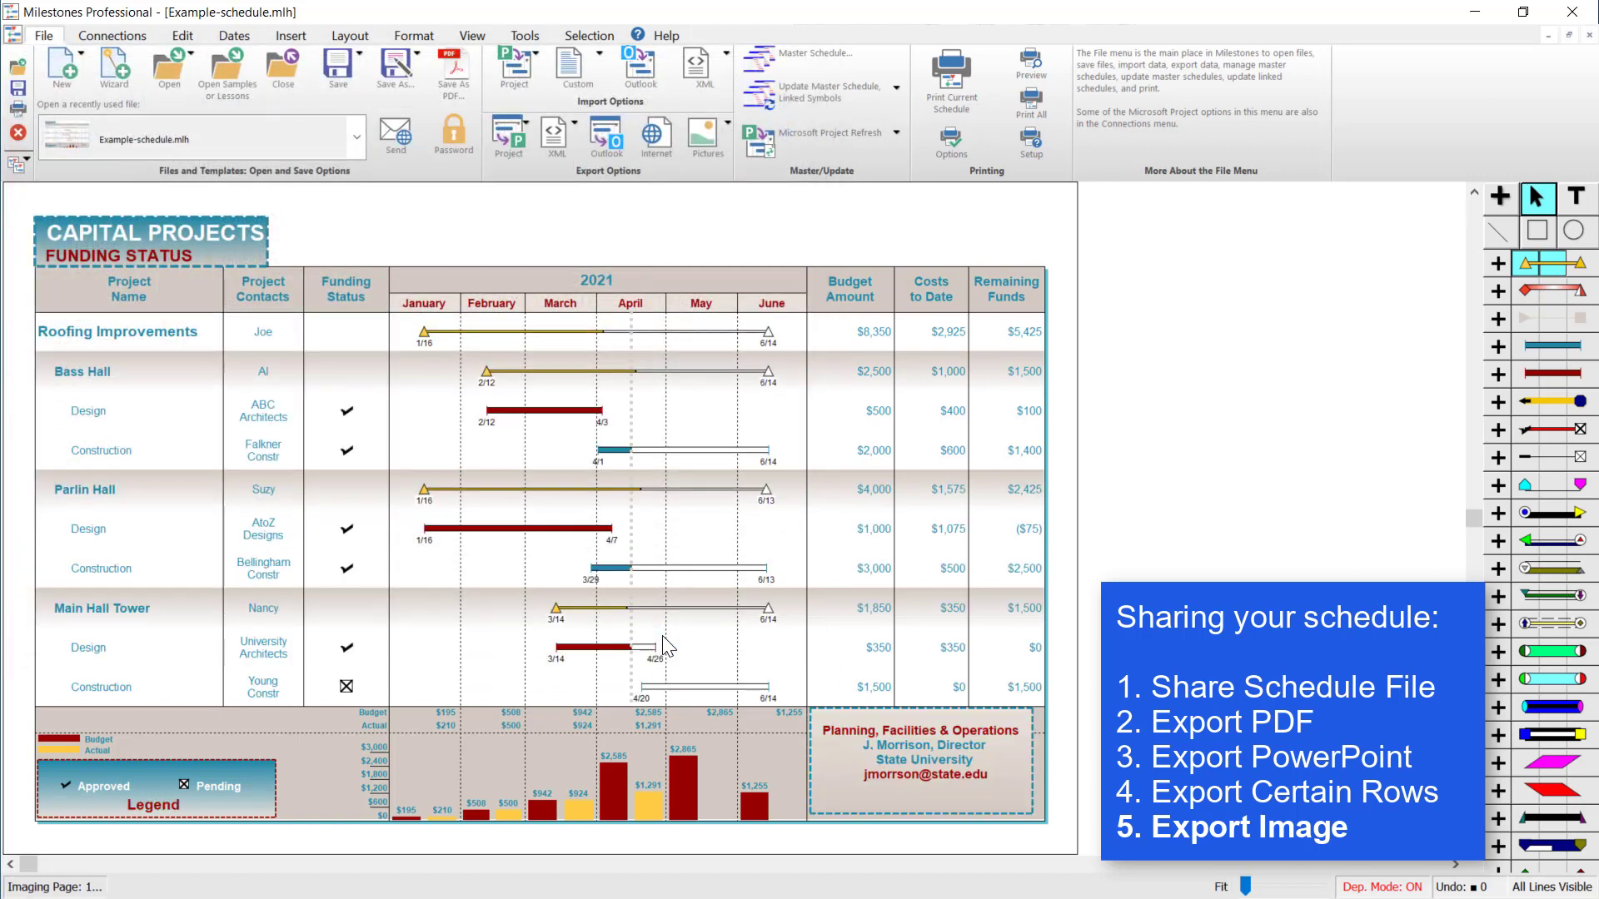